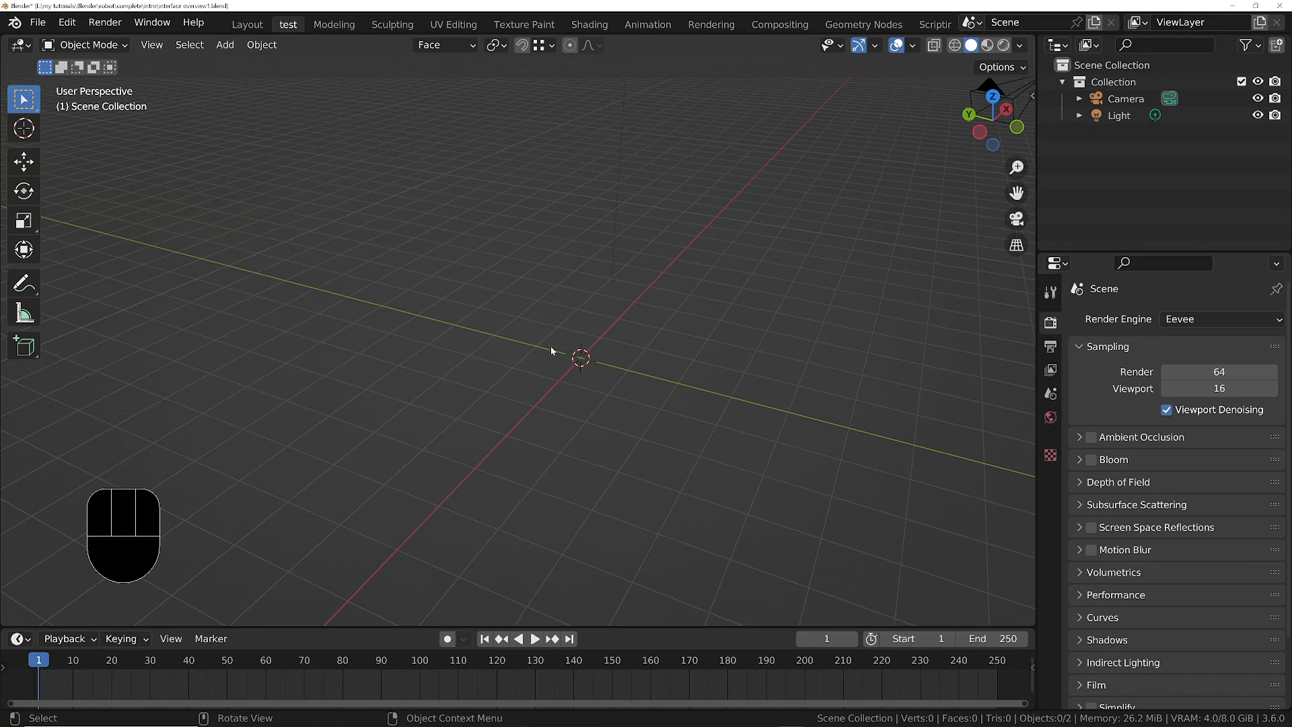
{"action": "key", "text": "shift+a"}
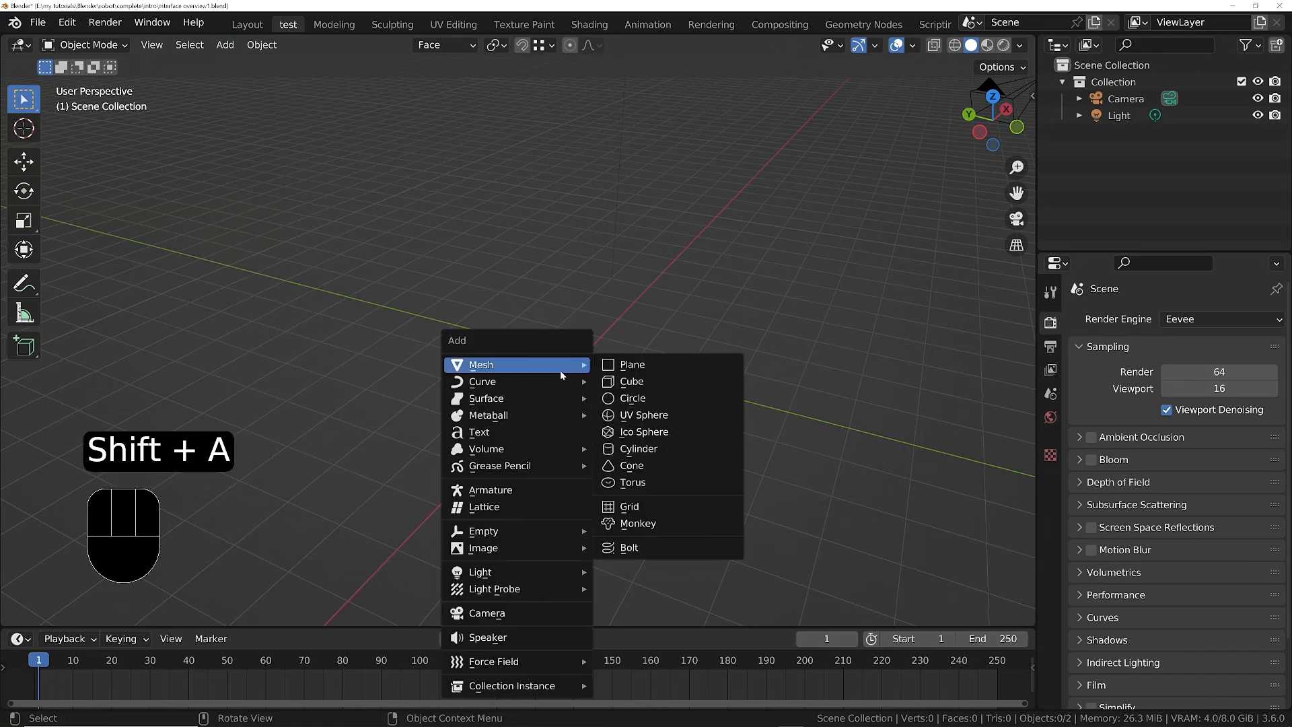
{"action": "left_click", "coordinate": [226, 46]}
{"action": "left_click", "coordinate": [226, 52]}
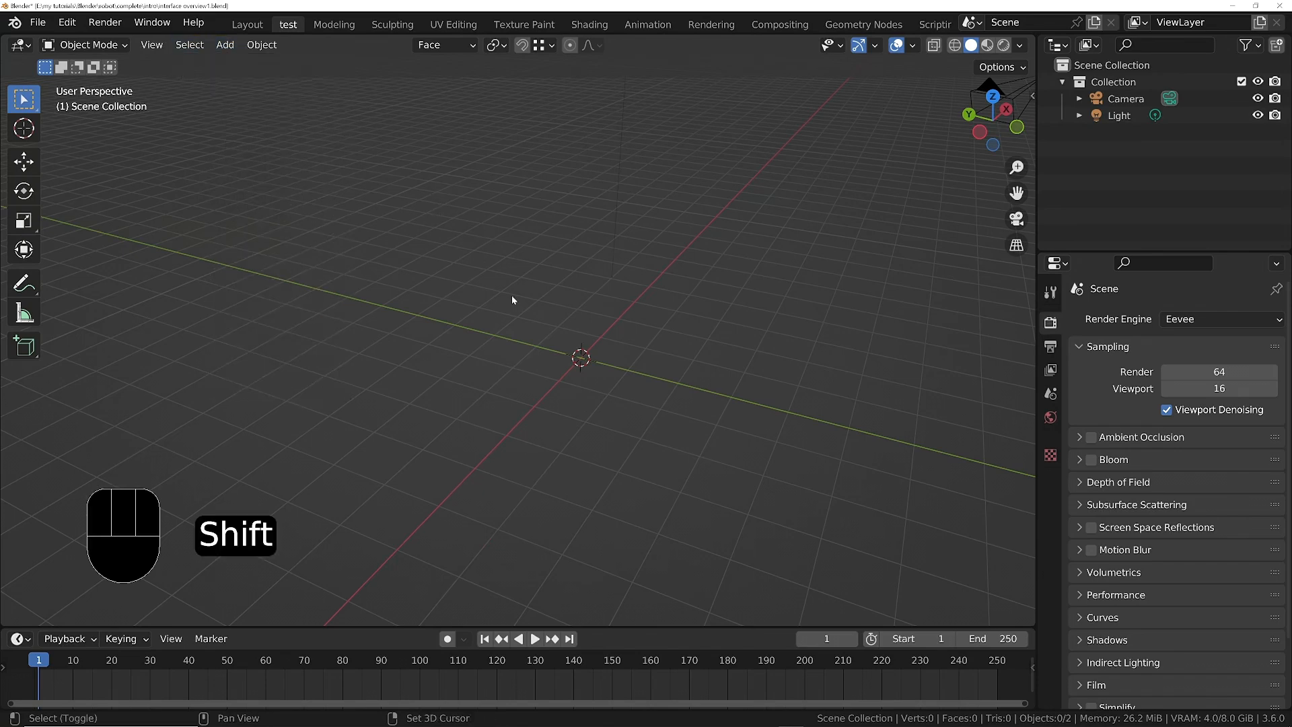
Add a cube mesh at the world origin
{"action": "key", "text": "shift+a"}
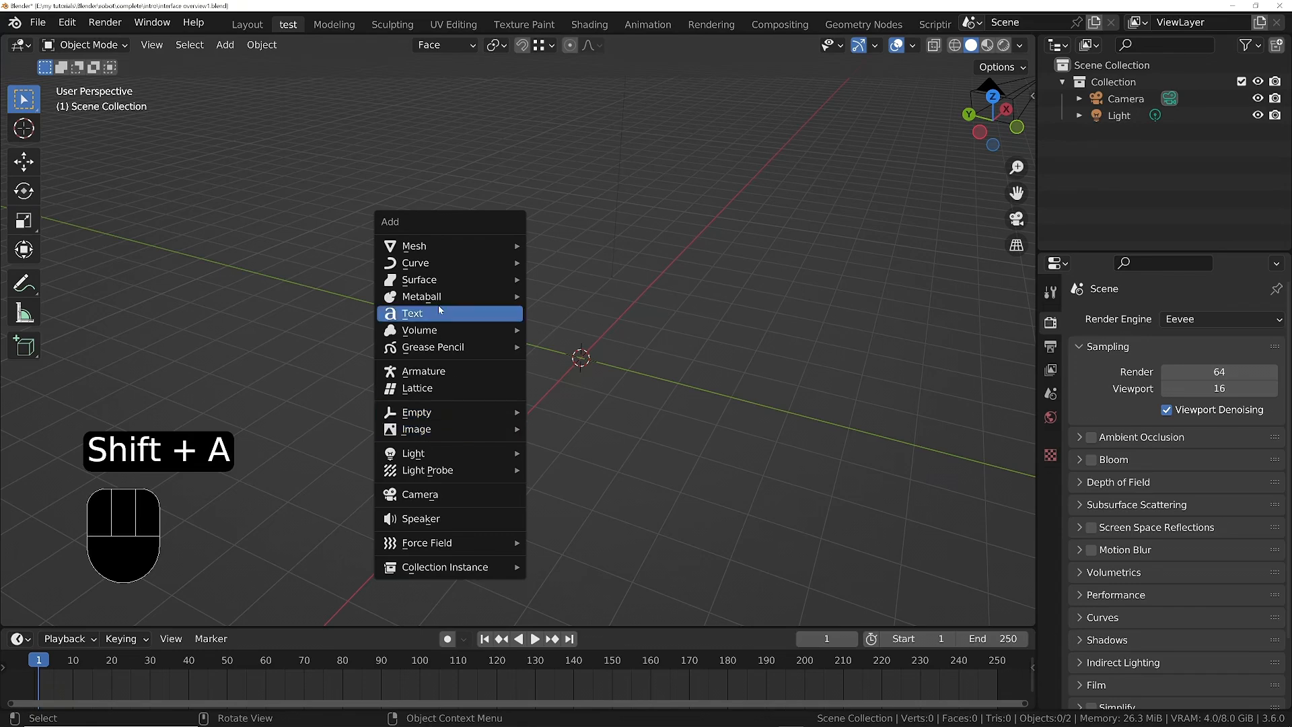
{"action": "mouse_move", "coordinate": [434, 264]}
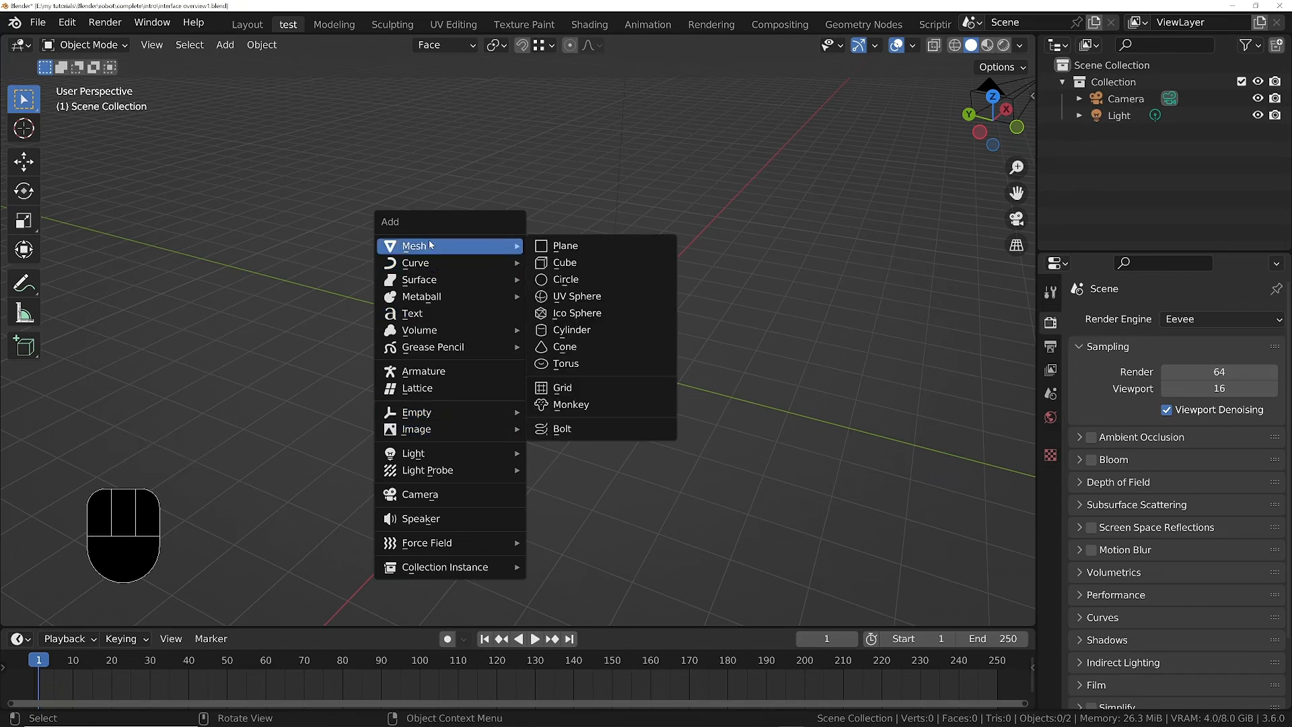
{"action": "left_click", "coordinate": [557, 263]}
{"action": "middle_click_drag", "start_coordinate": [560, 327], "coordinate": [554, 292]}
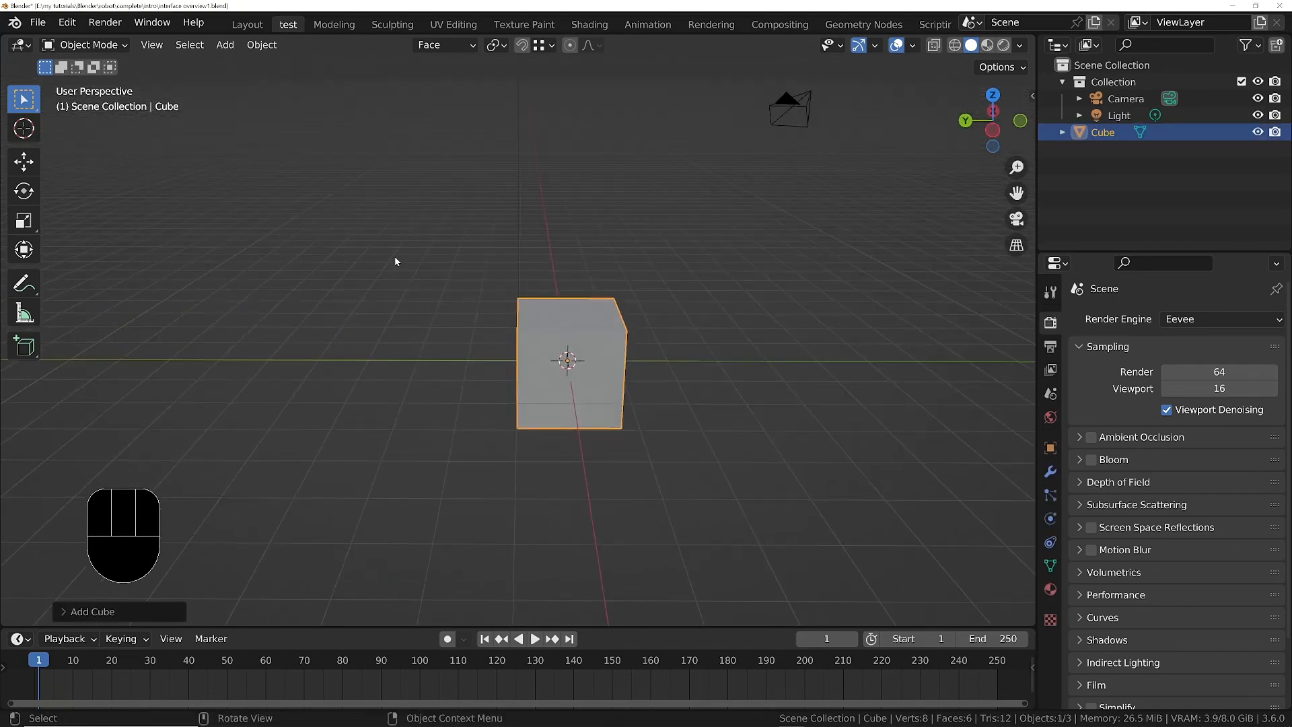
Add a torus mesh and move it out of the cube to the open area on its left
{"action": "key", "text": "shift+a"}
{"action": "mouse_move", "coordinate": [369, 245]}
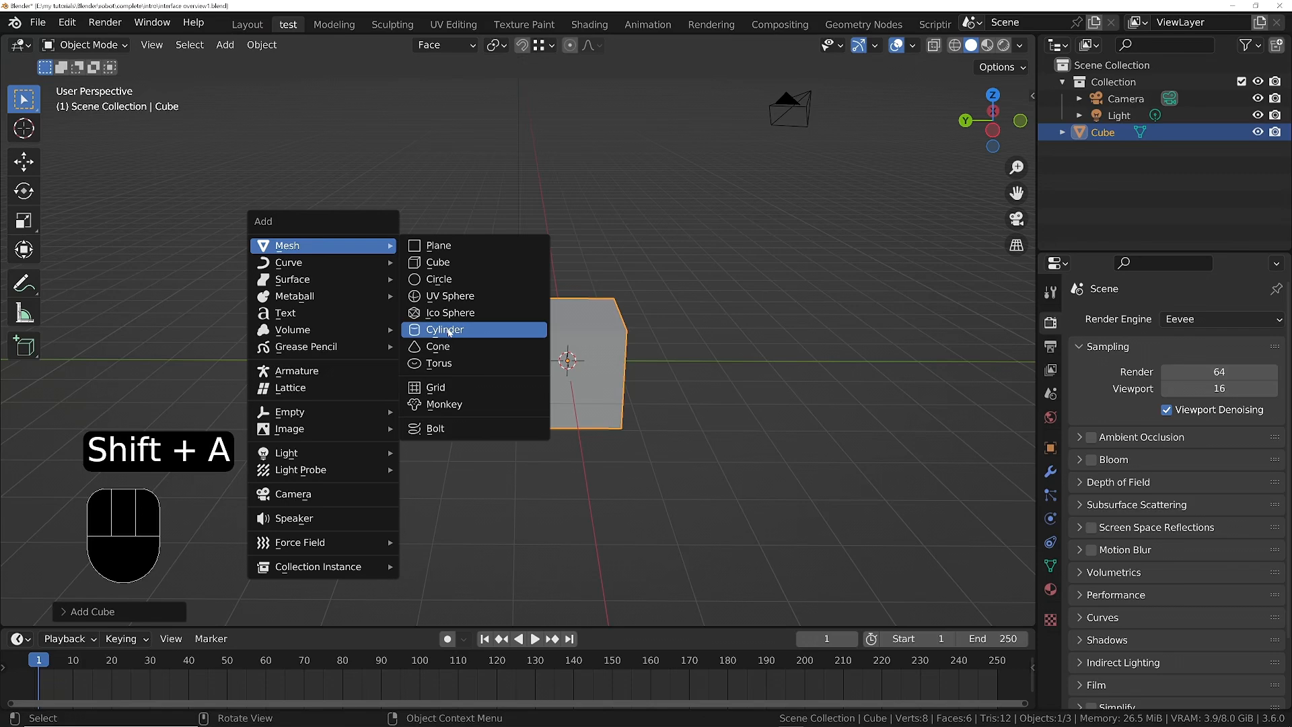
{"action": "left_click", "coordinate": [450, 363]}
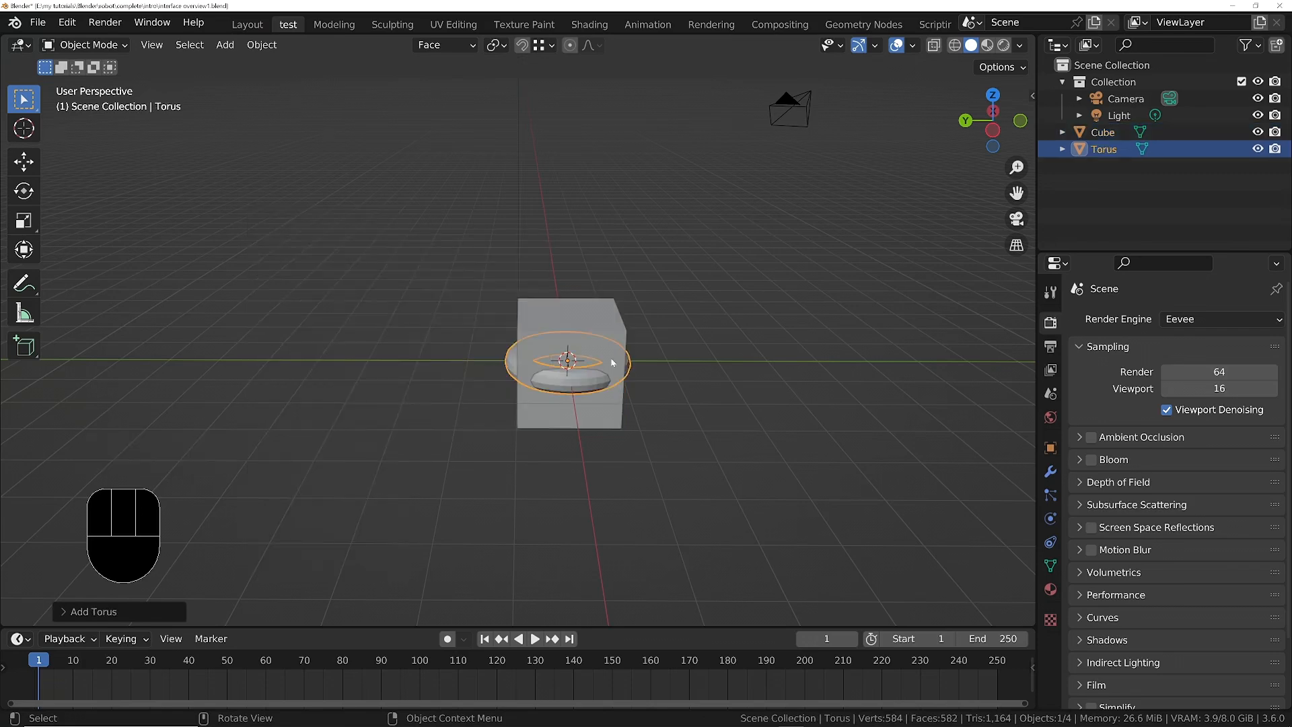
{"action": "key", "text": "g"}
{"action": "left_click", "coordinate": [501, 266]}
Add a monkey mesh and move it to the right of and above the cube
{"action": "key", "text": "shift+a"}
{"action": "mouse_move", "coordinate": [498, 272]}
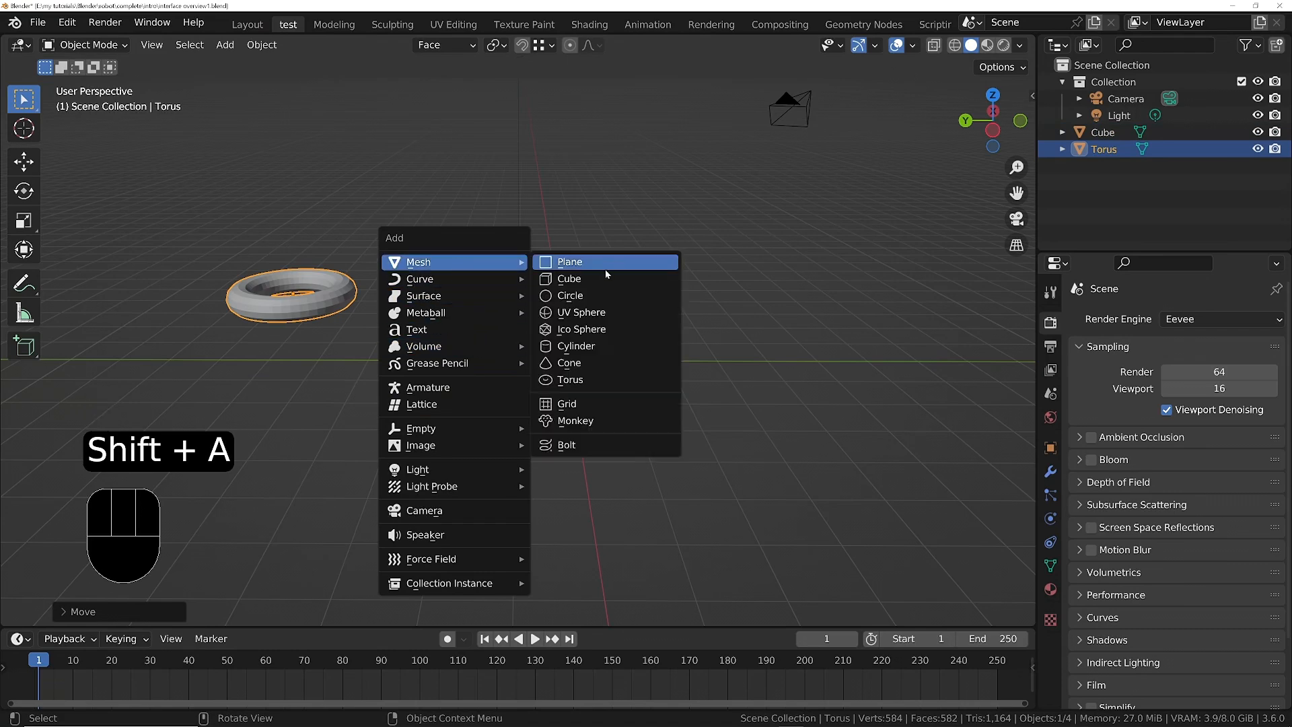
{"action": "left_click", "coordinate": [572, 420]}
{"action": "key", "text": "g"}
{"action": "left_click", "coordinate": [702, 251]}
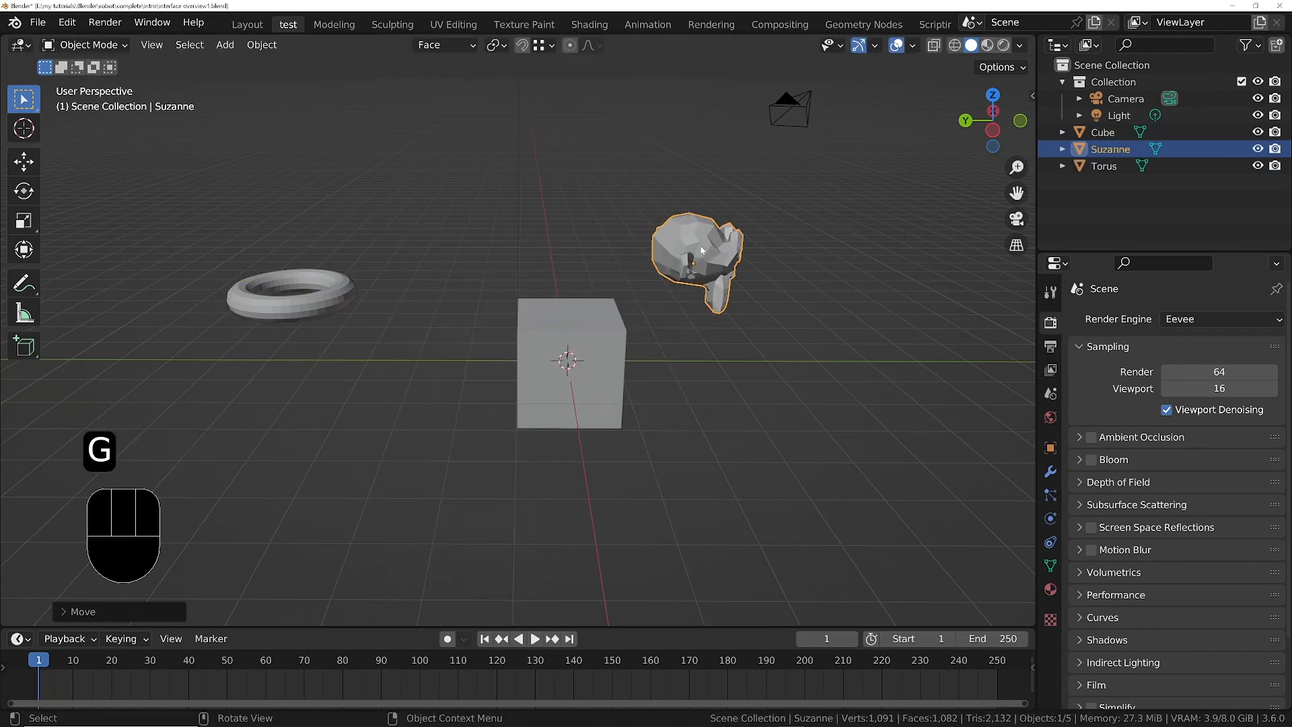
Rotate the monkey head about the global Z axis so its face points toward the viewer
{"action": "key", "text": "r"}
{"action": "key", "text": "z"}
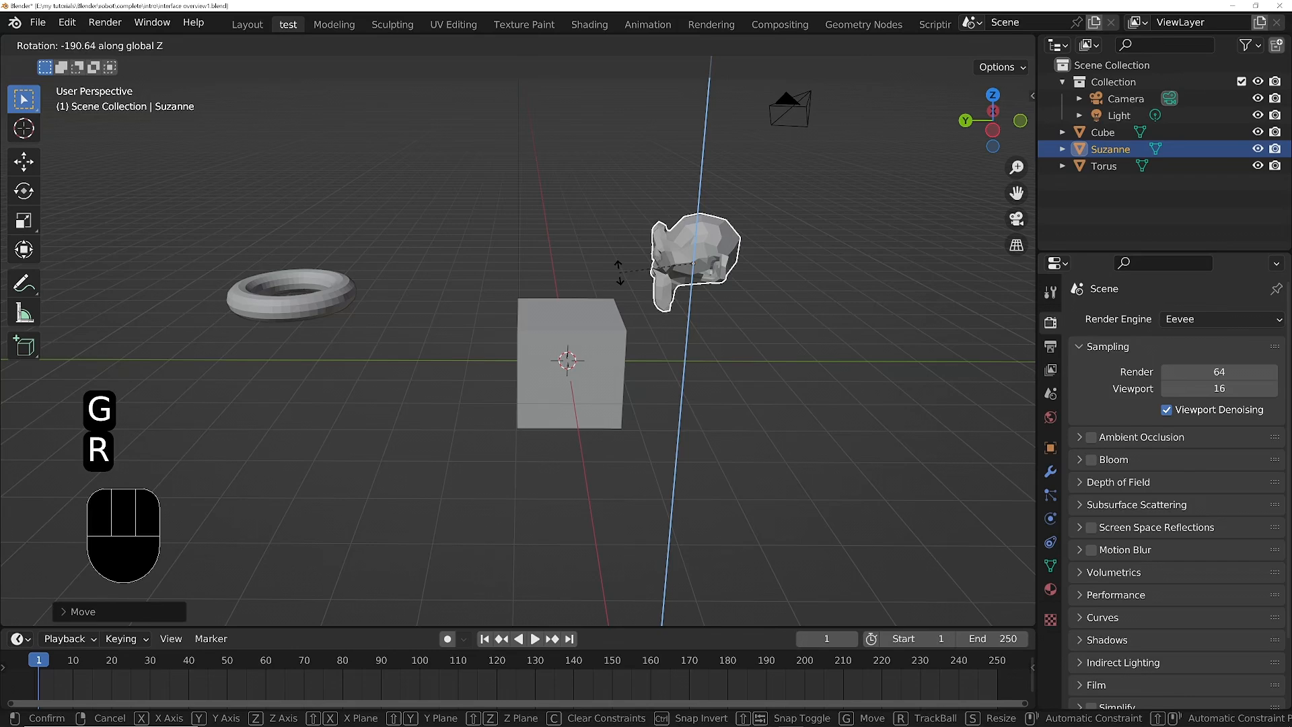
{"action": "left_click", "coordinate": [671, 331]}
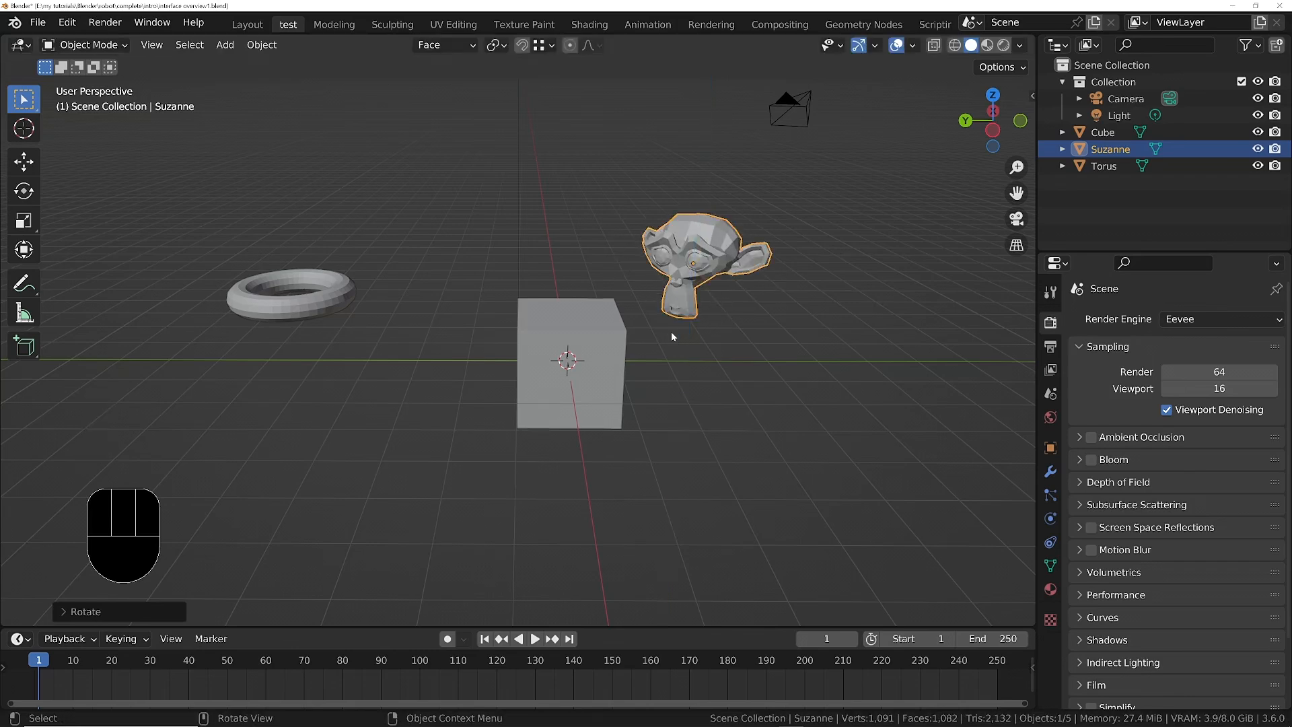
Set the transform orientation to Global
{"action": "left_click", "coordinate": [469, 50]}
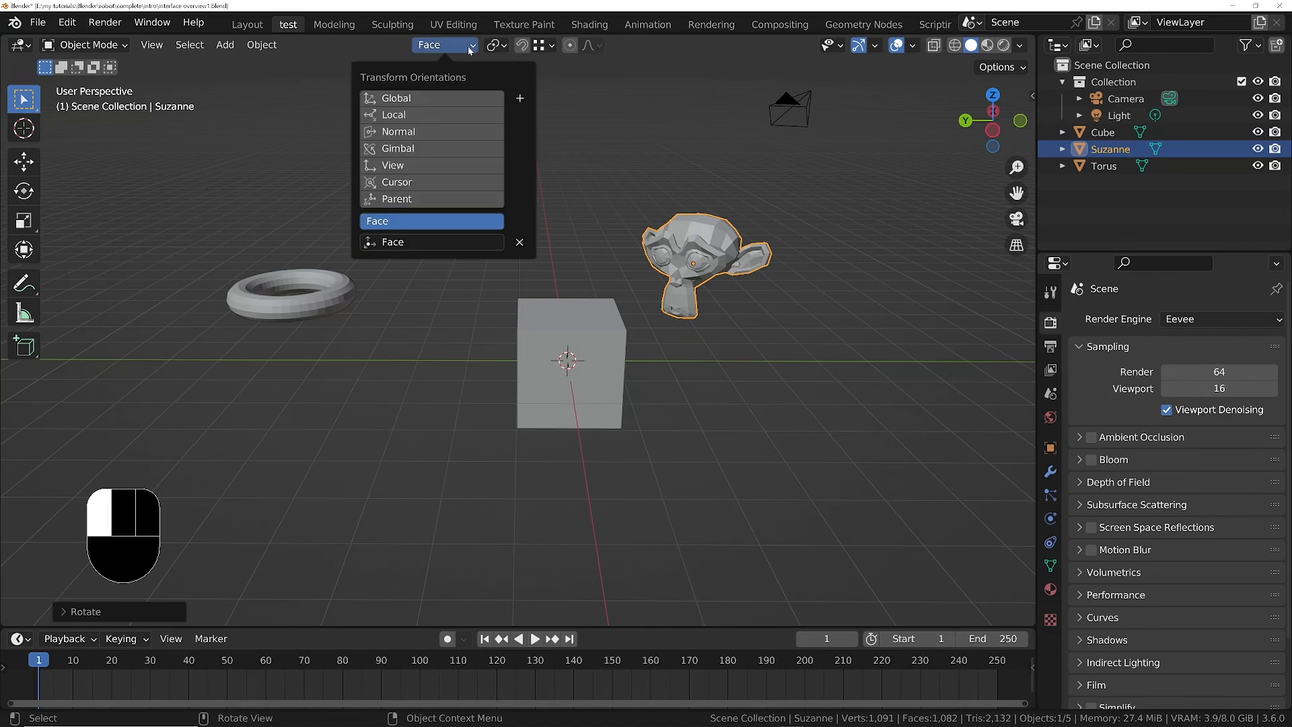
{"action": "left_click", "coordinate": [409, 99]}
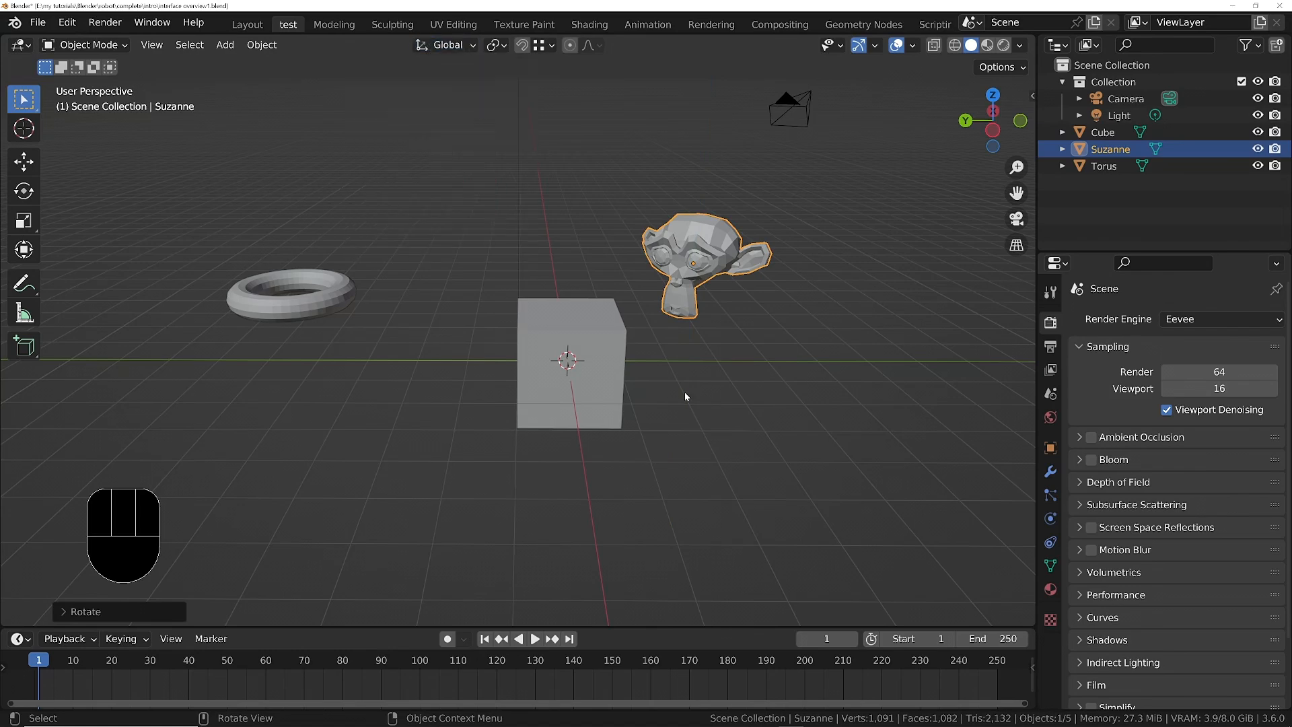
{"action": "middle_click_drag", "start_coordinate": [685, 392], "coordinate": [617, 317]}
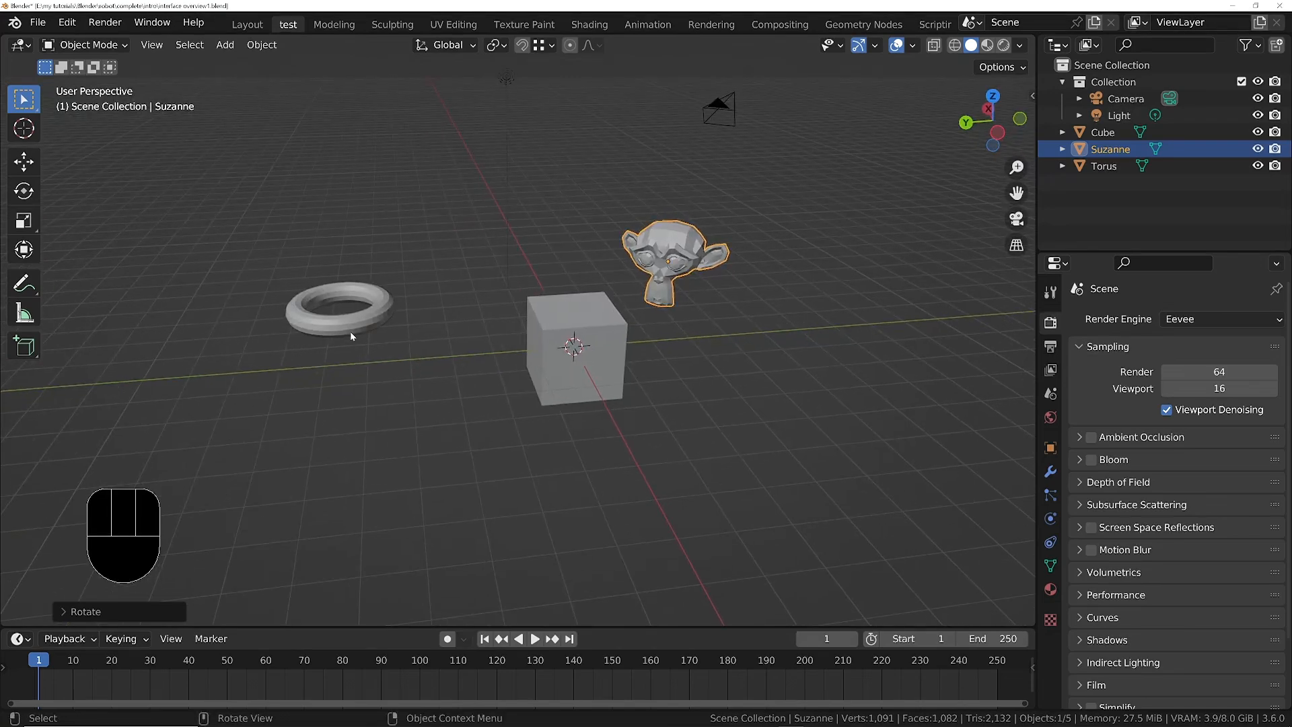
Examine the monkey head's vertices in Edit Mode up close, and return to Object Mode
{"action": "key", "text": "Tab"}
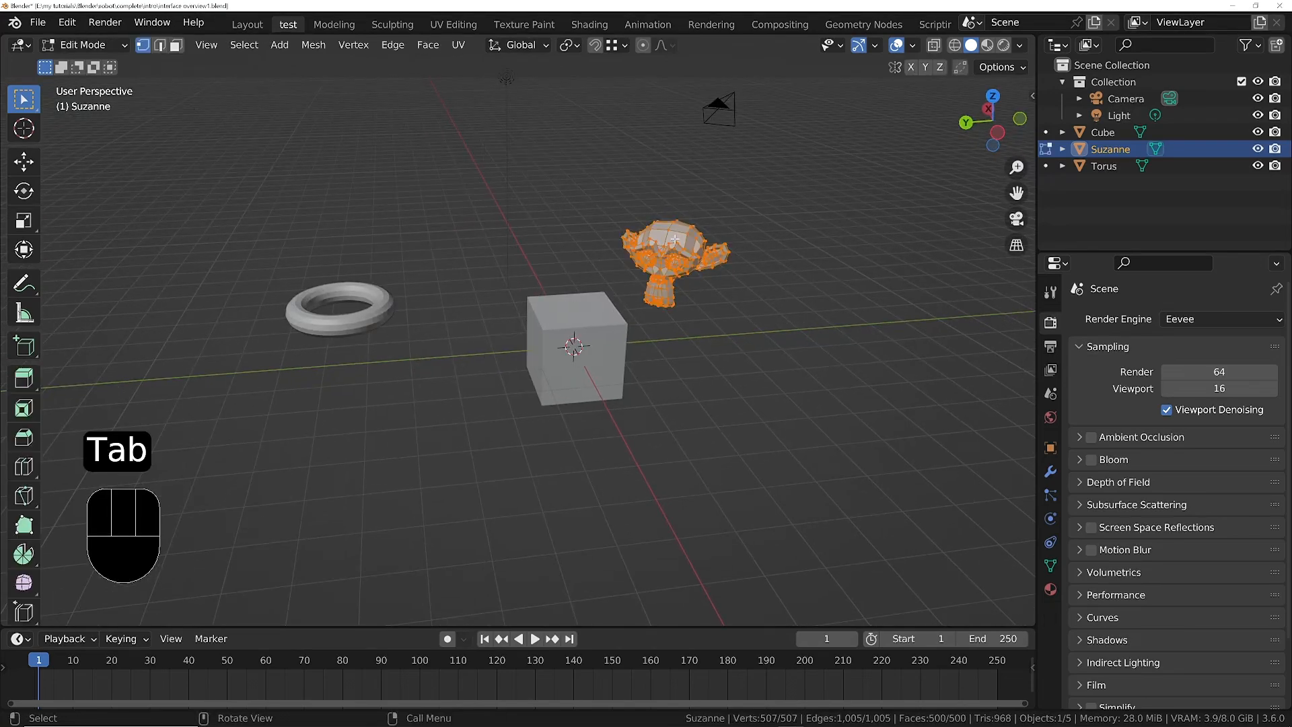
{"action": "scroll", "coordinate": [667, 256], "scroll_direction": "up", "scroll_amount": 5}
{"action": "scroll", "coordinate": [658, 267], "scroll_direction": "down", "scroll_amount": 2}
{"action": "key", "text": "Tab"}
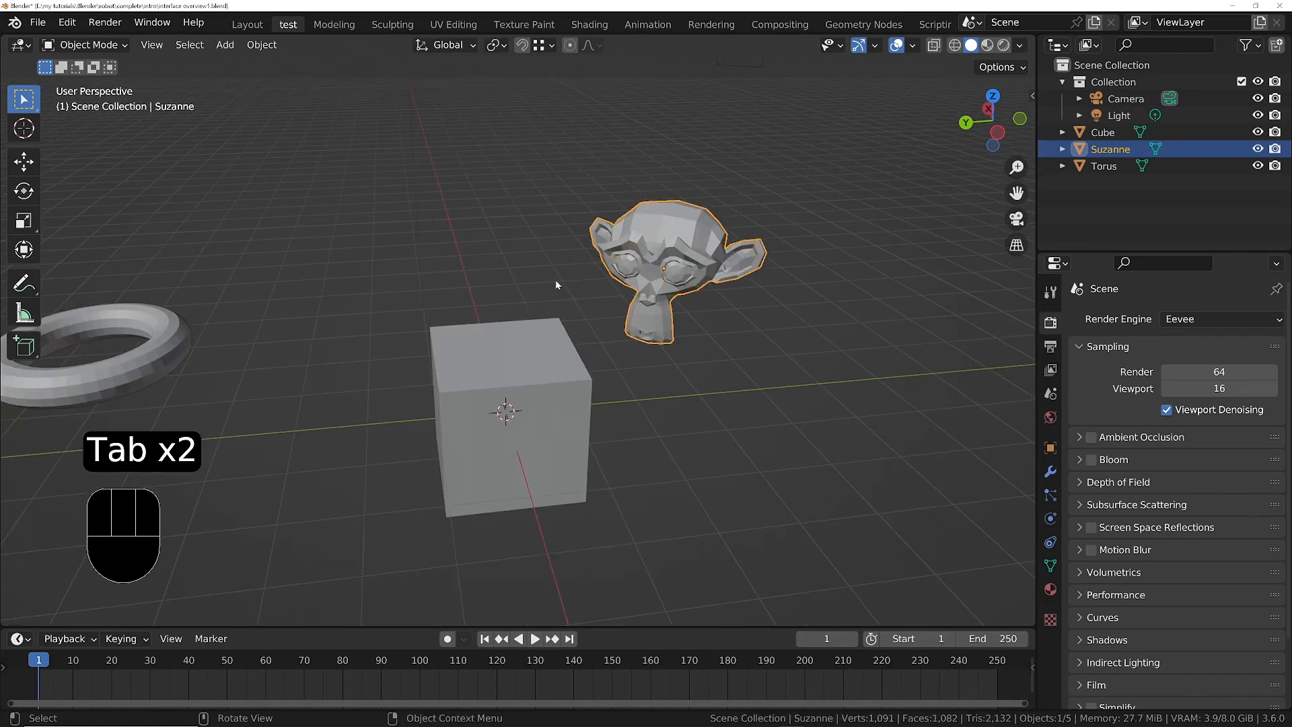
Duplicate the monkey head as an independent copy and place it behind the cube, between the torus and the original head
{"action": "scroll", "coordinate": [559, 286], "scroll_direction": "down", "scroll_amount": 3}
{"action": "middle_click_drag", "start_coordinate": [564, 332], "coordinate": [658, 293], "text": "shift"}
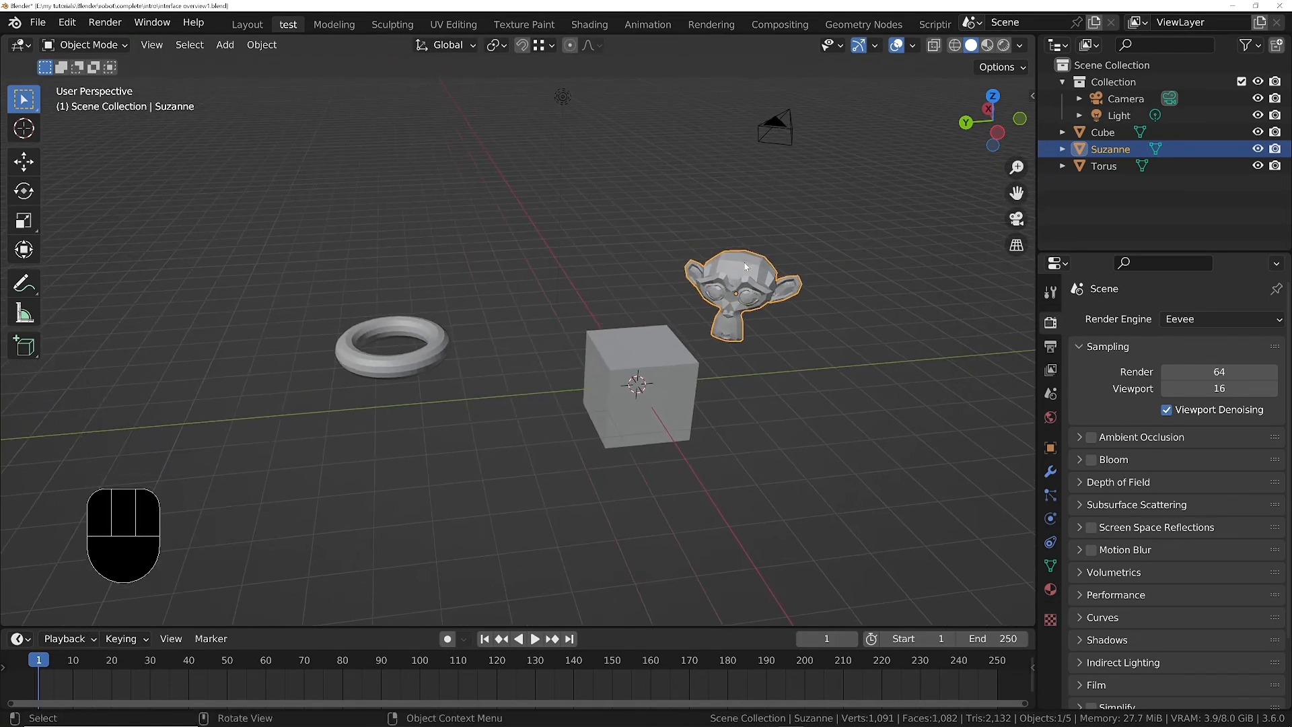
{"action": "key", "text": "shift+d"}
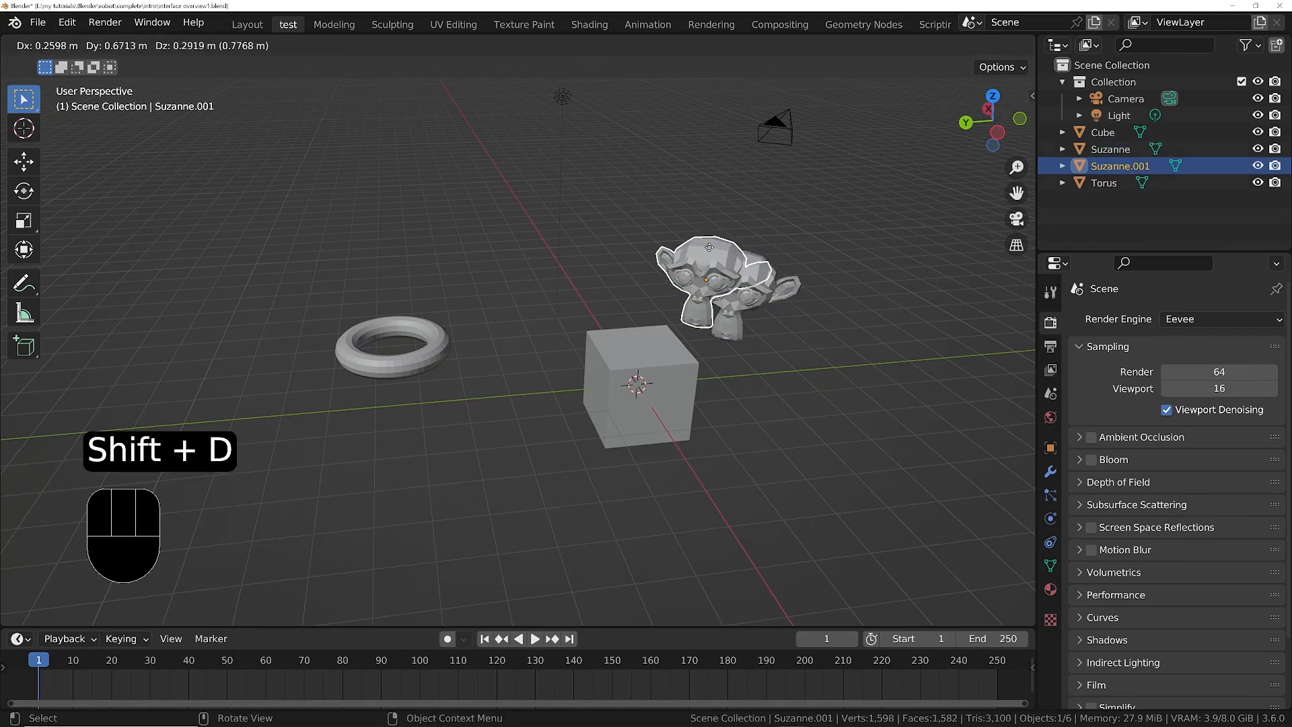
{"action": "left_click", "coordinate": [526, 193]}
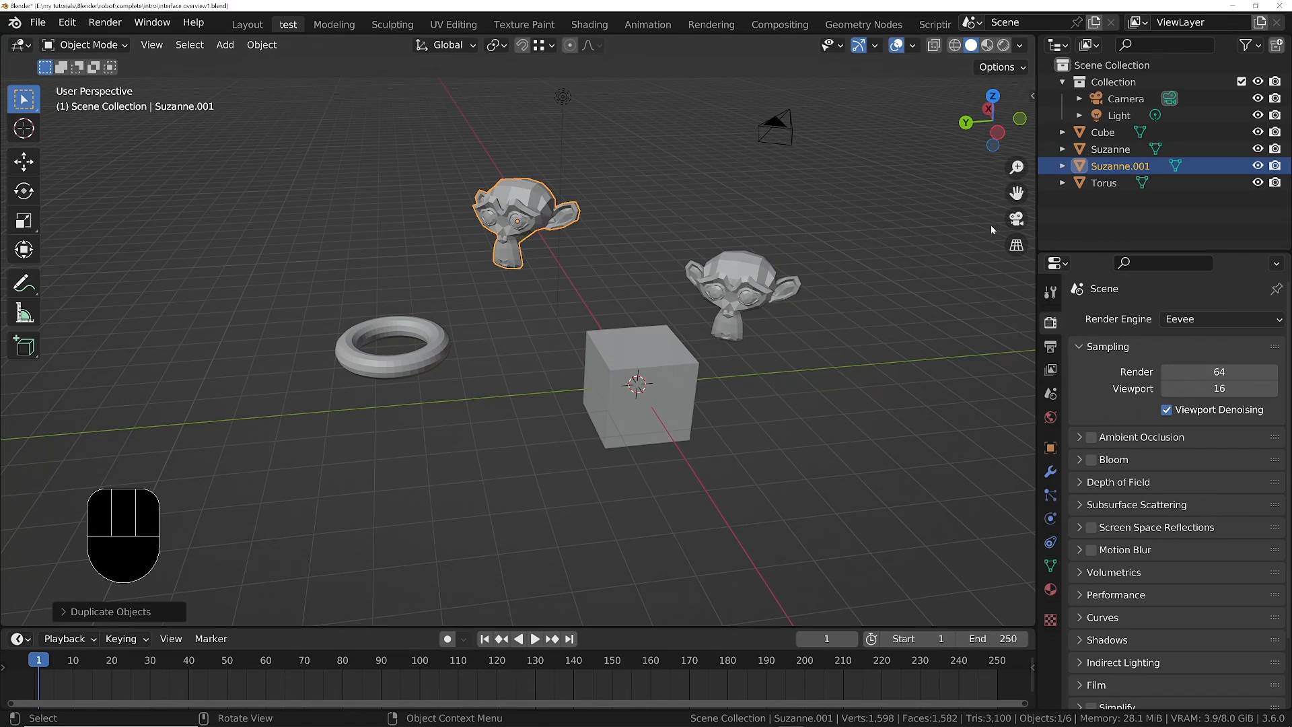
Show the mesh data properties and compare the data-block names of the original monkey head and its duplicate
{"action": "left_click", "coordinate": [747, 285]}
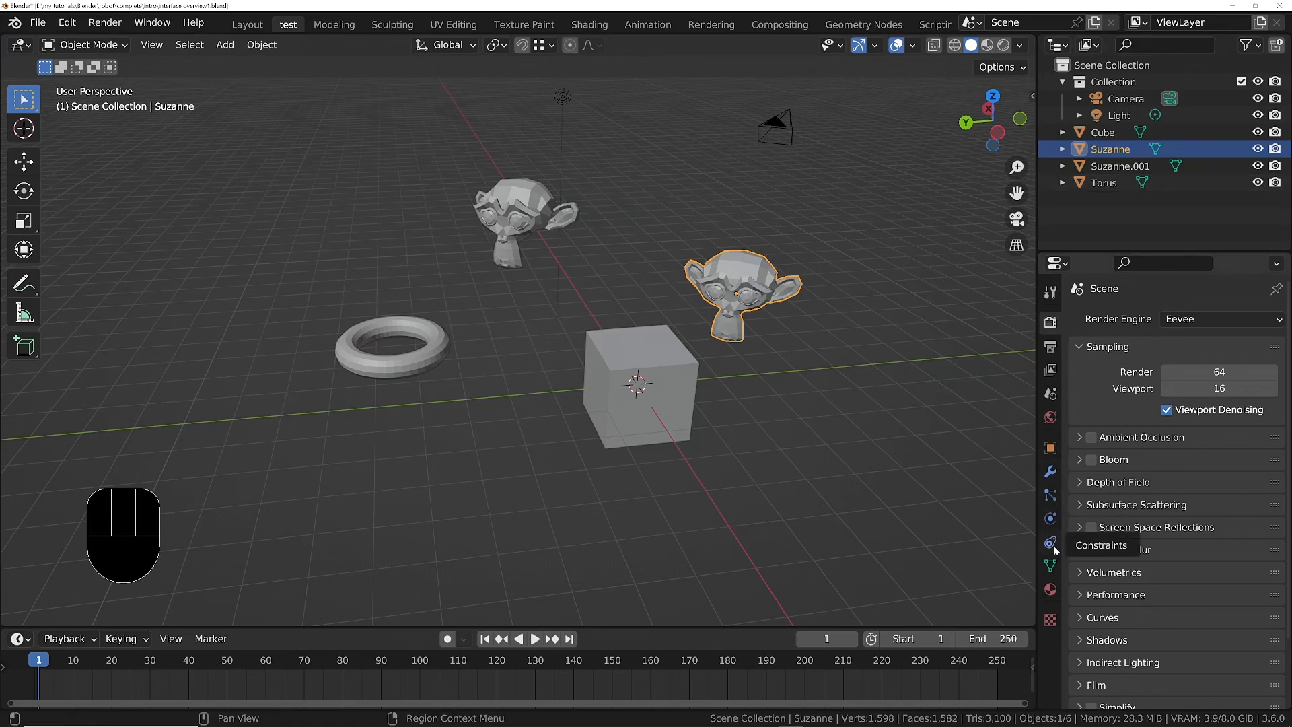
{"action": "left_click", "coordinate": [1051, 567]}
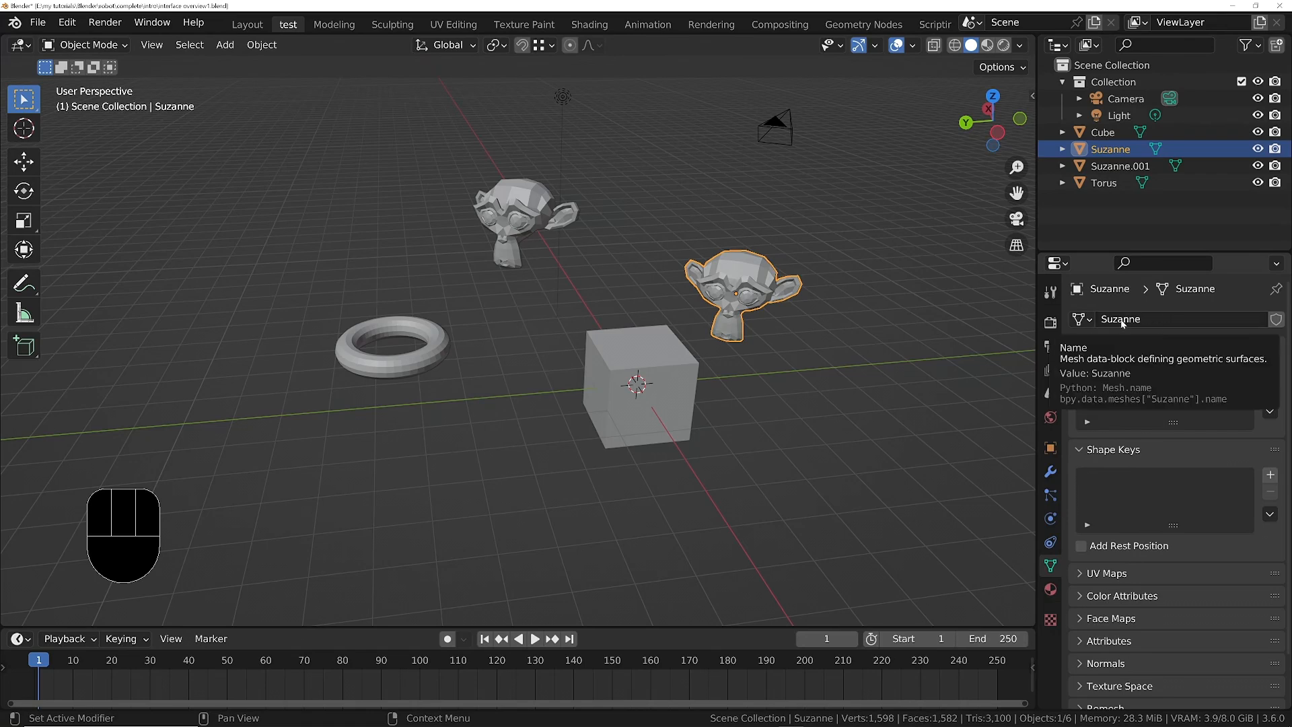
{"action": "left_click", "coordinate": [514, 203]}
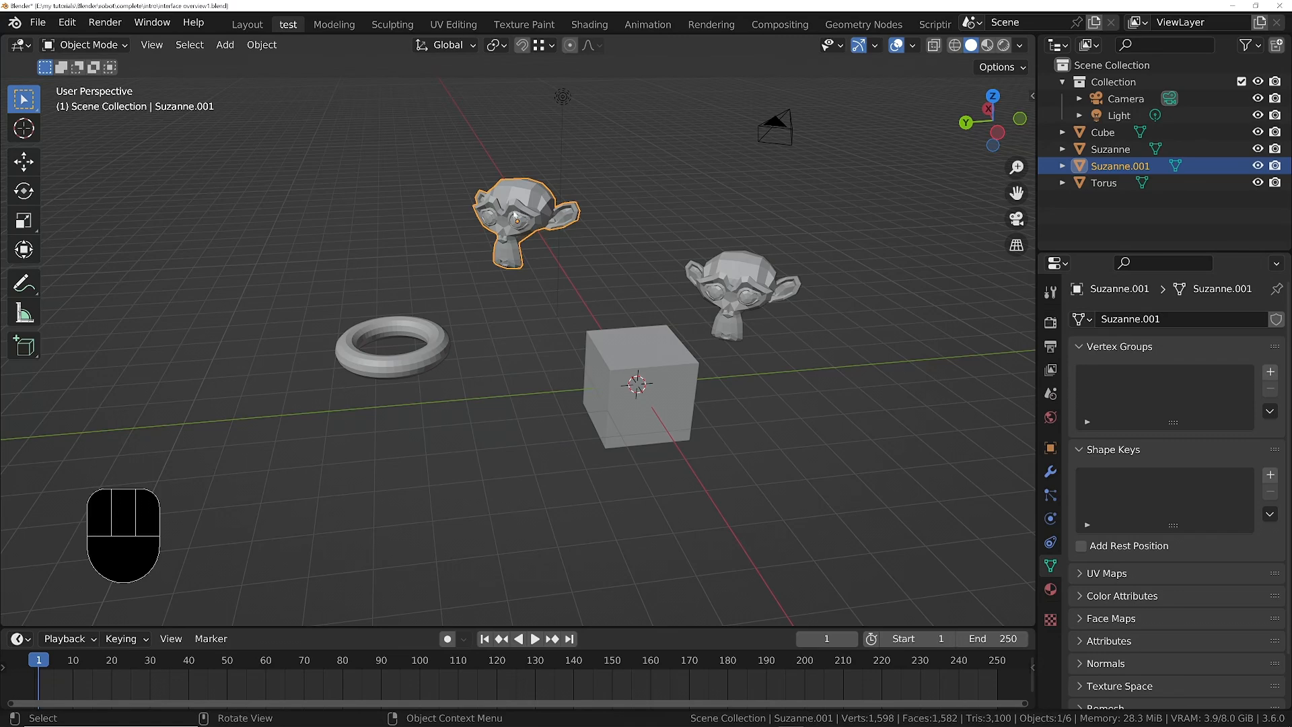
Try moving a single vertex on top of the duplicated monkey head in Edit Mode, cancel it, and return to Object Mode
{"action": "key", "text": "Tab"}
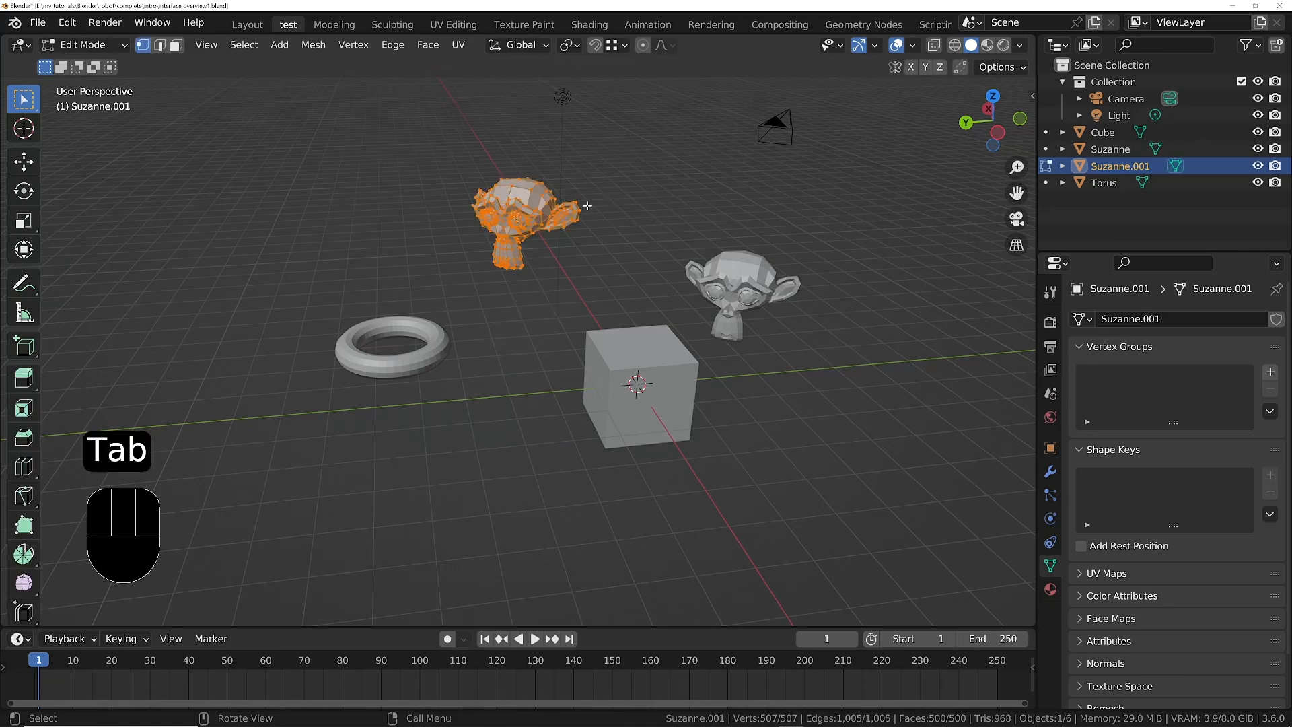
{"action": "left_click", "coordinate": [540, 185]}
{"action": "key", "text": "g"}
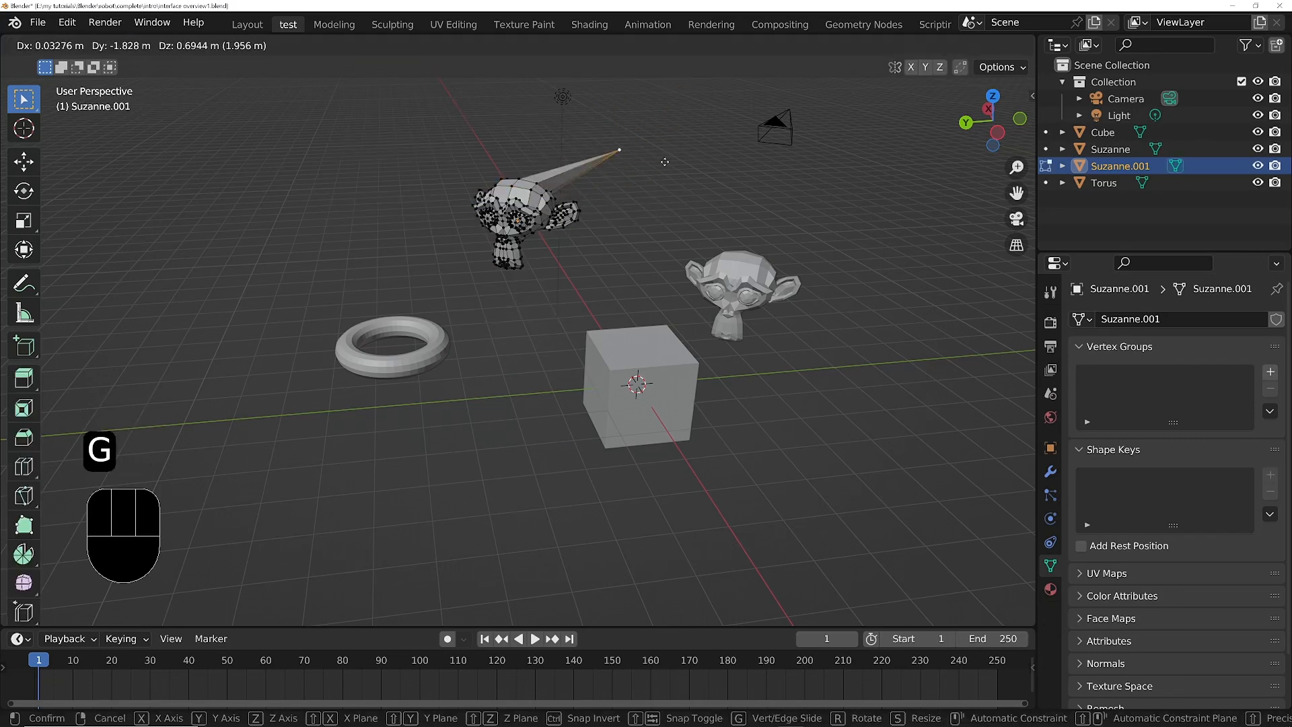
{"action": "right_click", "coordinate": [665, 161]}
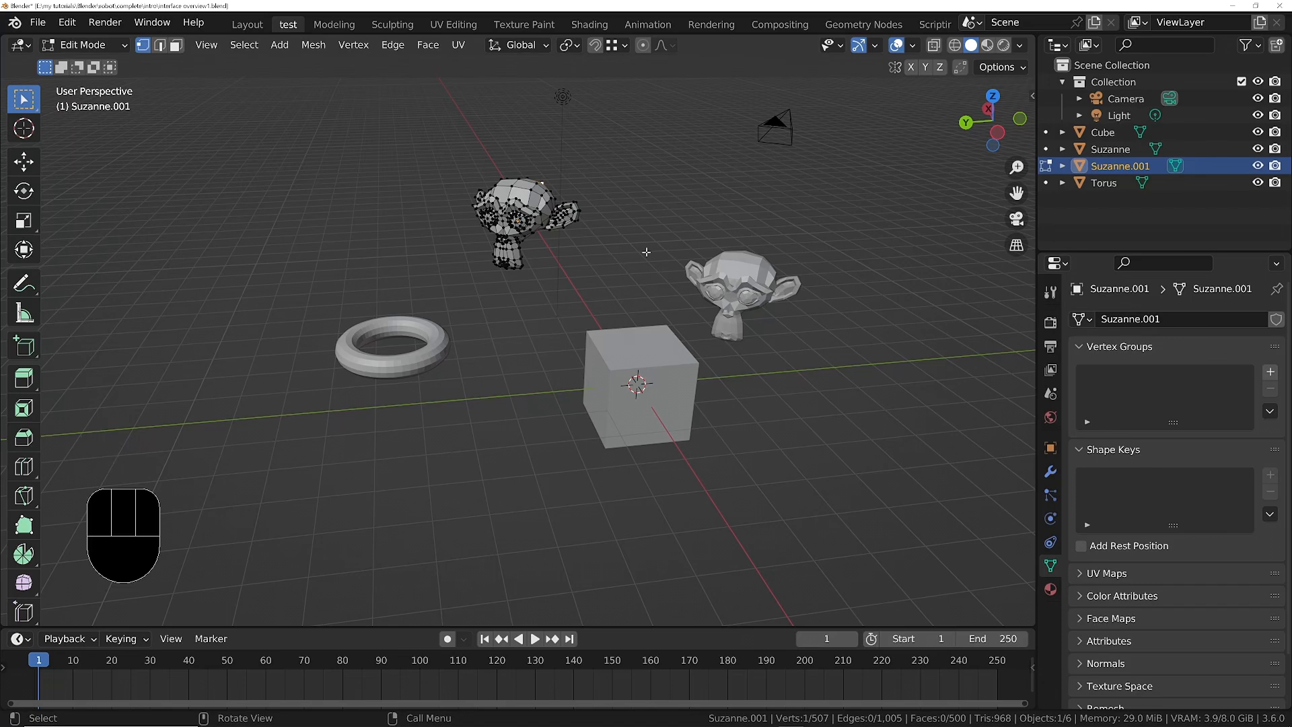
{"action": "key", "text": "Tab"}
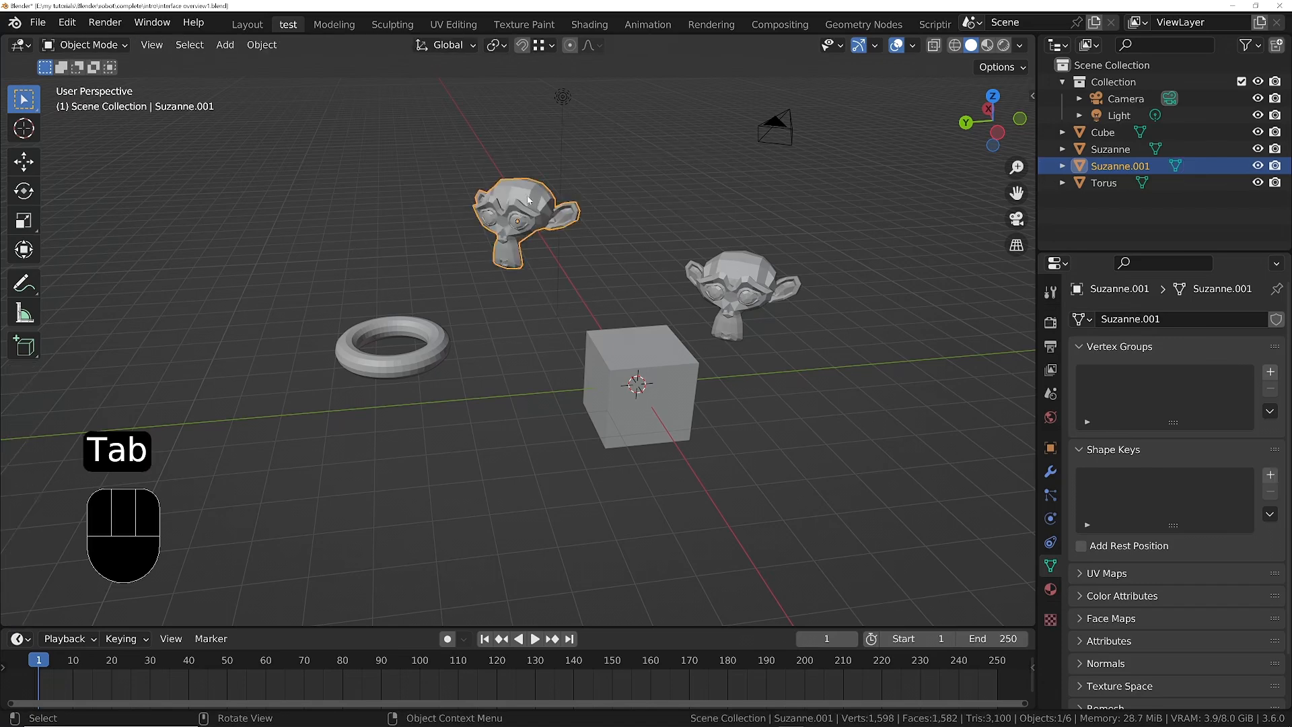
Create a linked duplicate of the original monkey head about 4.27 m away on its right, and compare both heads' mesh data
{"action": "left_click", "coordinate": [765, 291]}
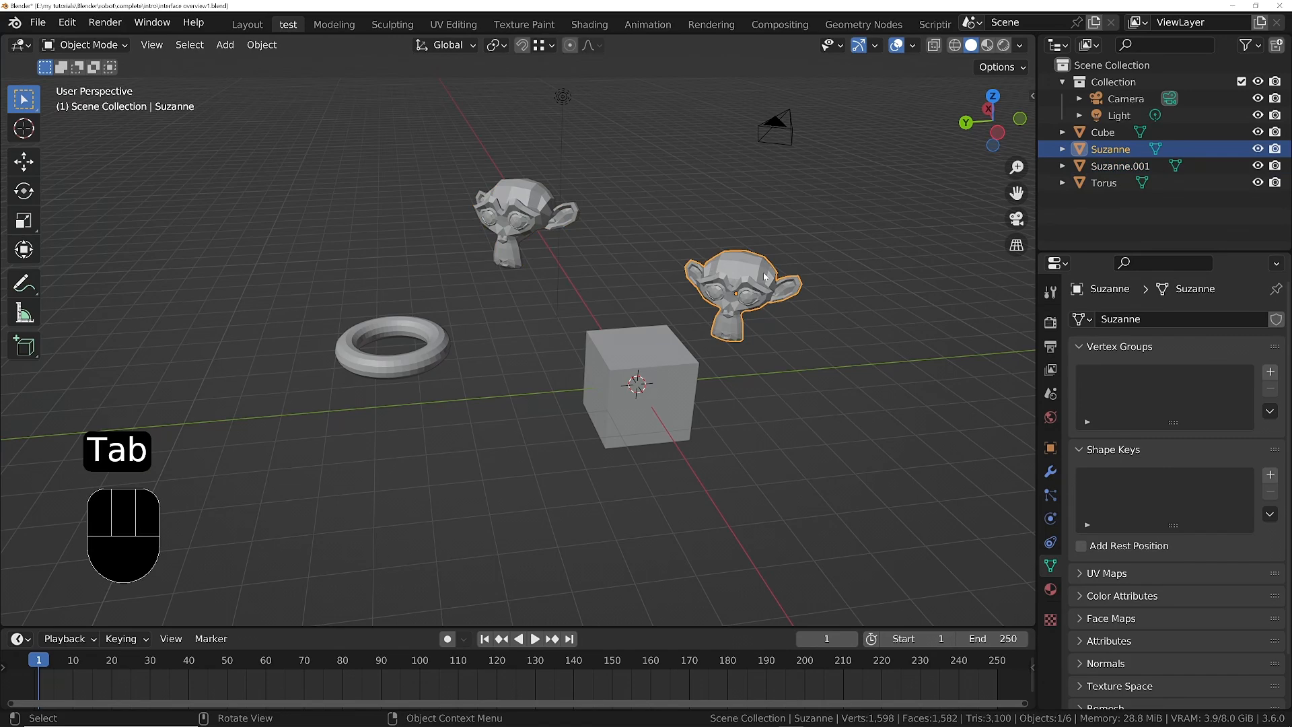
{"action": "middle_click_drag", "start_coordinate": [765, 291], "coordinate": [648, 281], "text": "shift"}
{"action": "key", "text": "alt"}
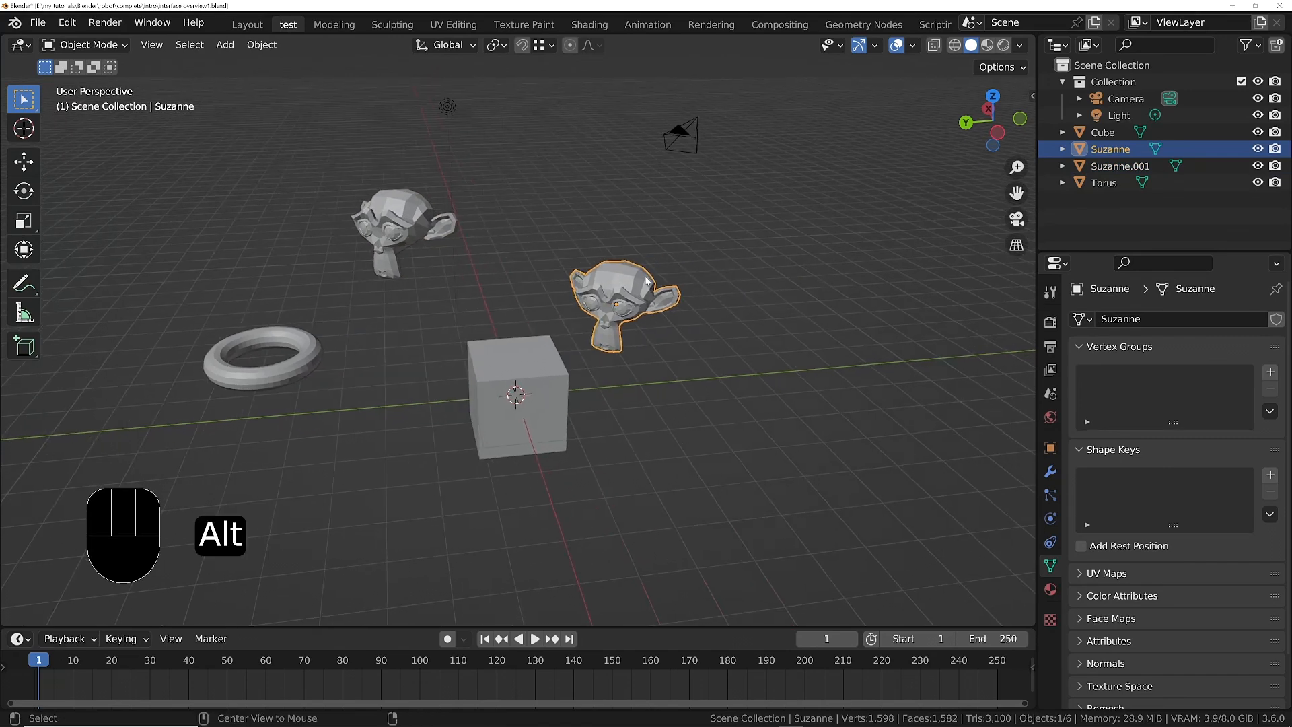
{"action": "key", "text": "alt+d"}
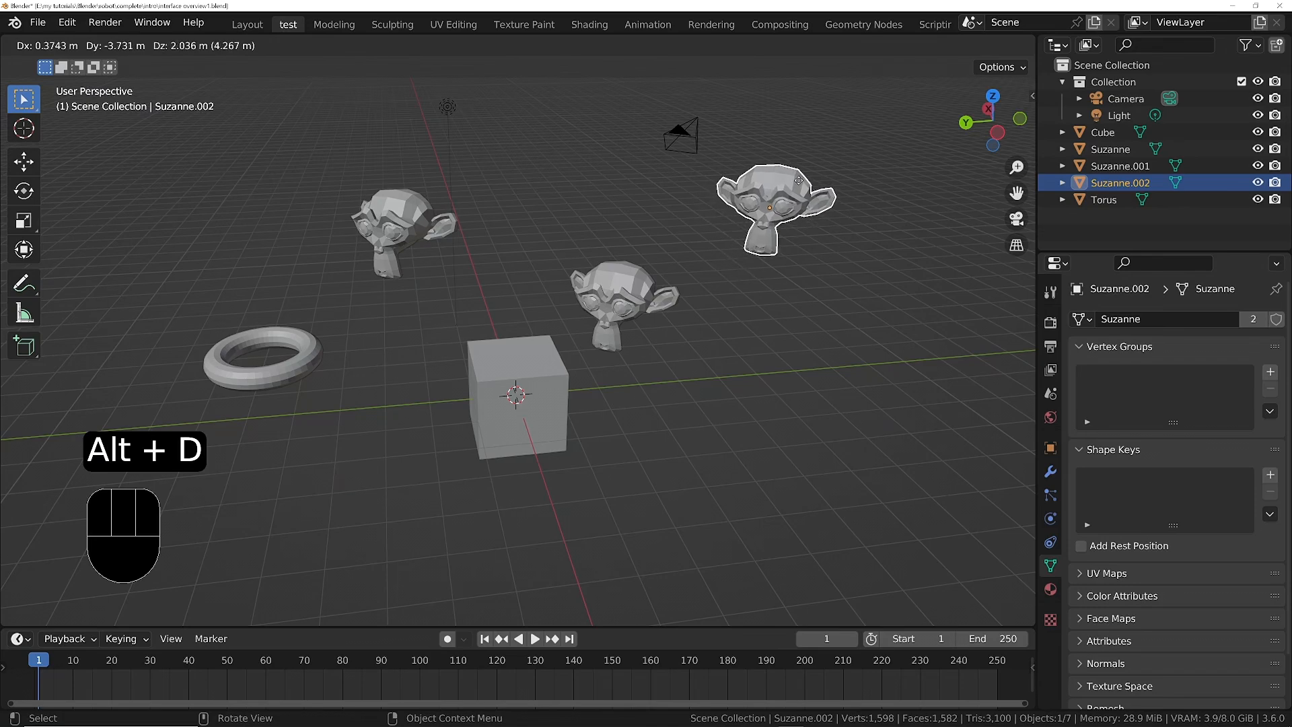
{"action": "left_click", "coordinate": [799, 180]}
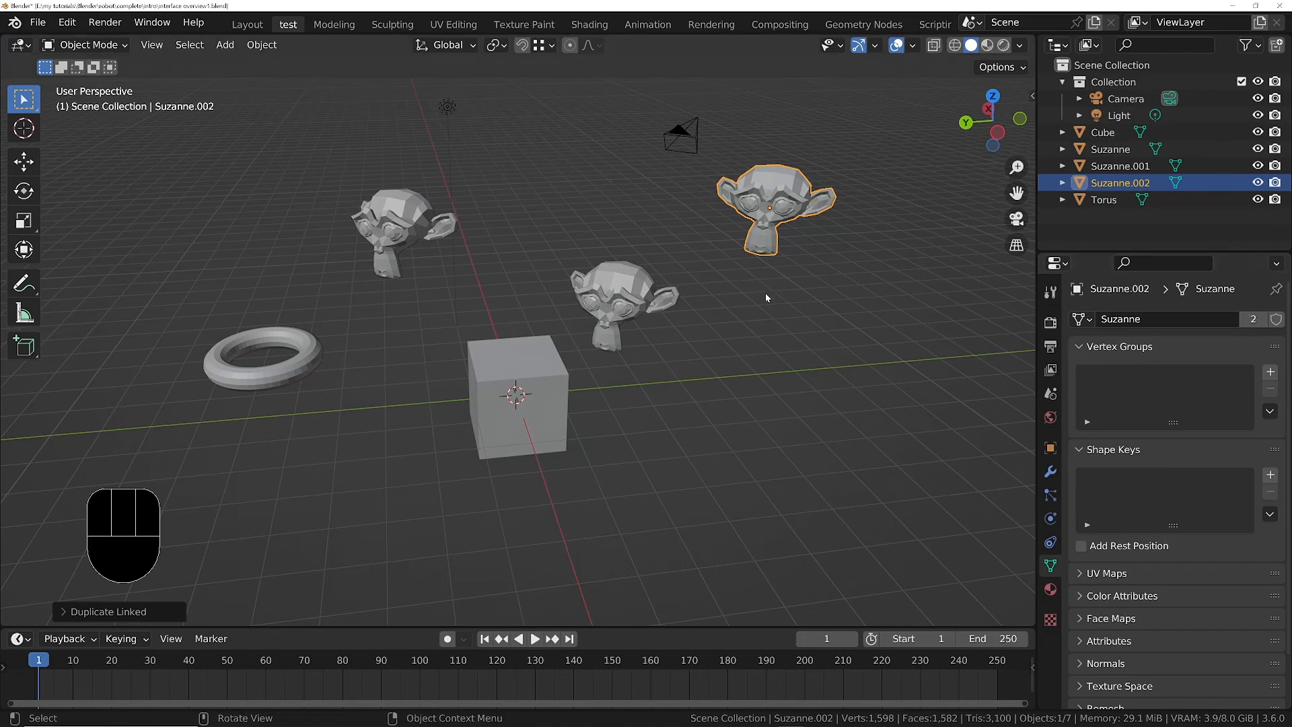
{"action": "left_click", "coordinate": [646, 288]}
{"action": "left_click", "coordinate": [772, 210]}
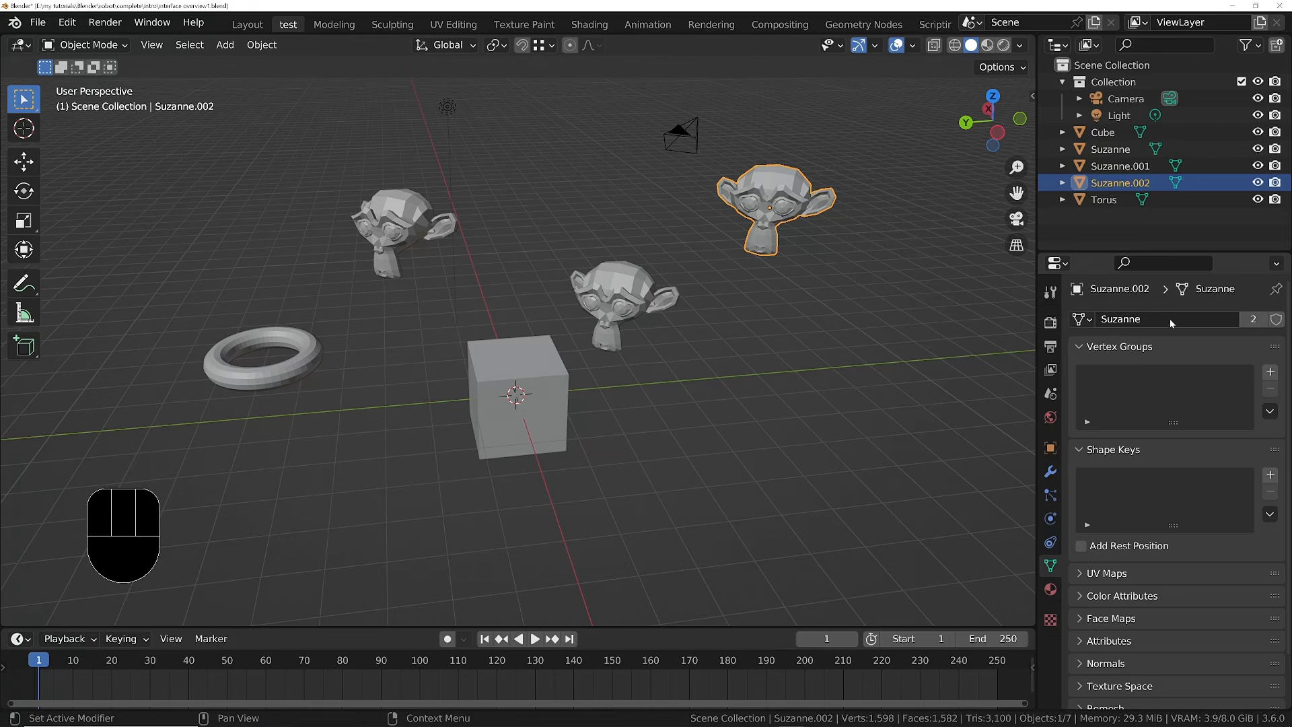
Try moving a single vertex on top of the original monkey head in Edit Mode, cancel it, and return to Object Mode
{"action": "left_click", "coordinate": [626, 276]}
{"action": "key", "text": "Tab"}
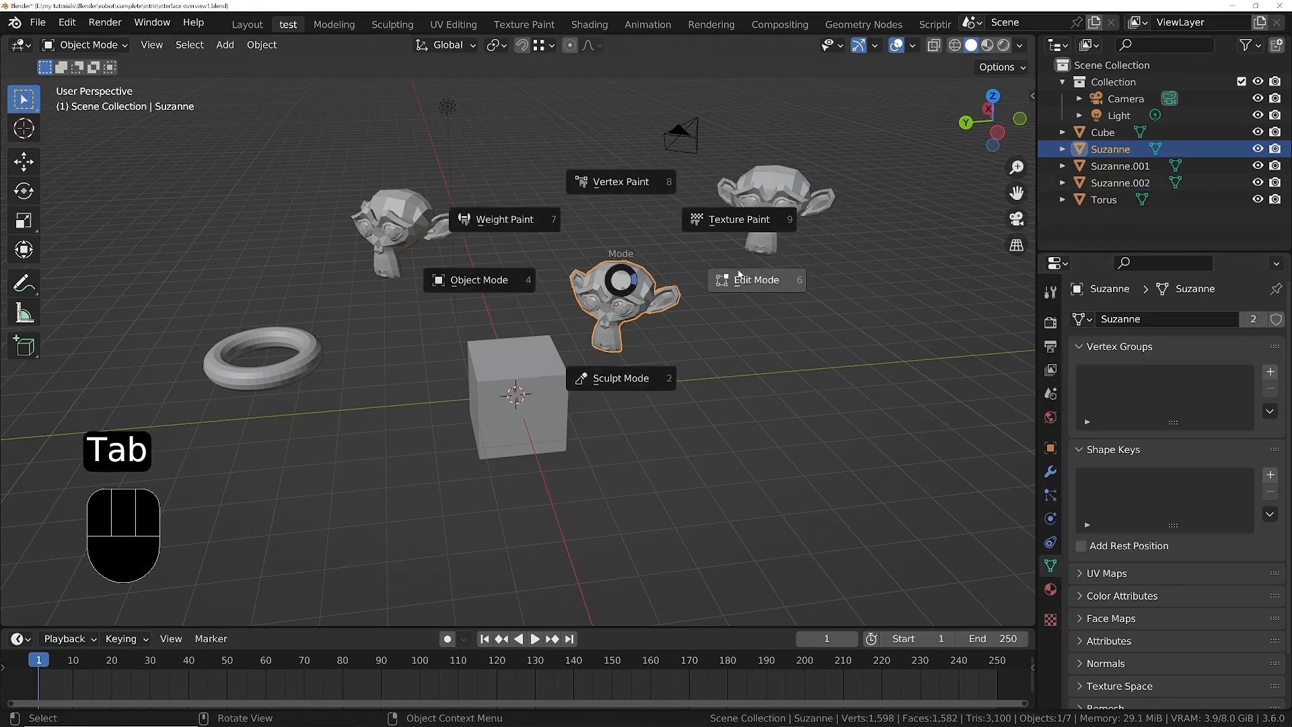
{"action": "key", "text": "g"}
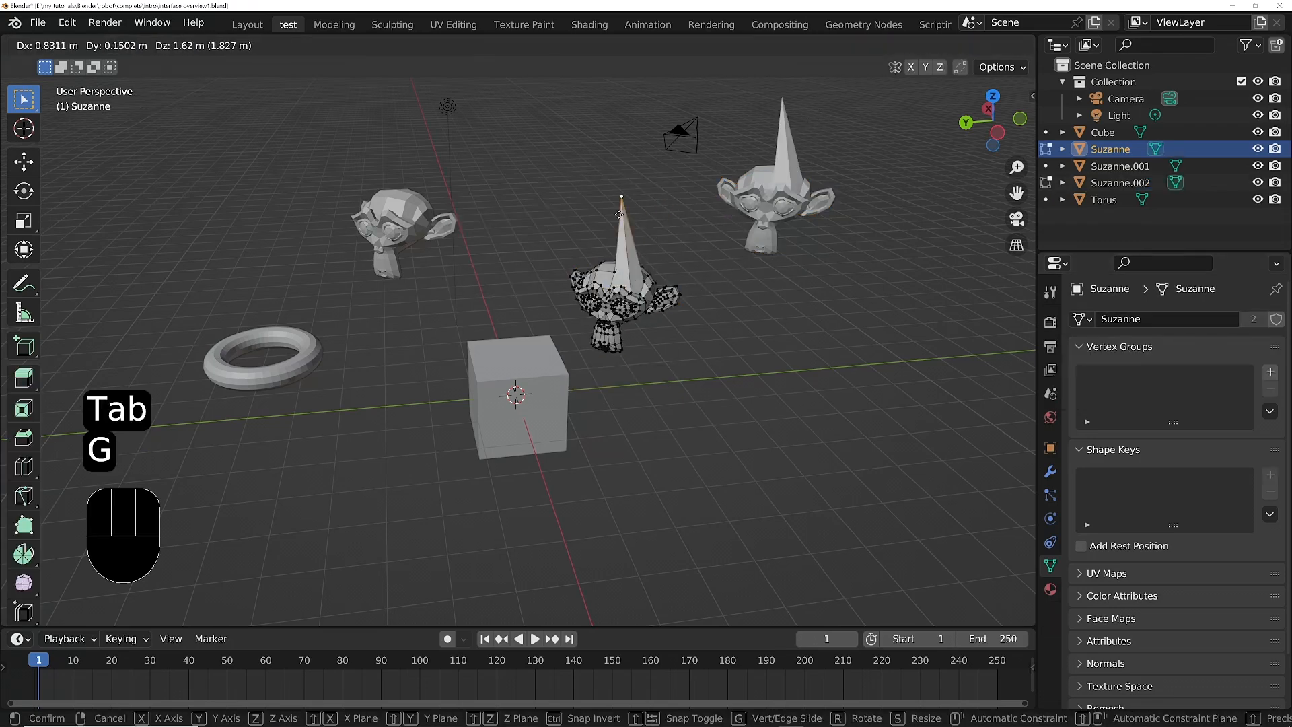
{"action": "right_click", "coordinate": [657, 239]}
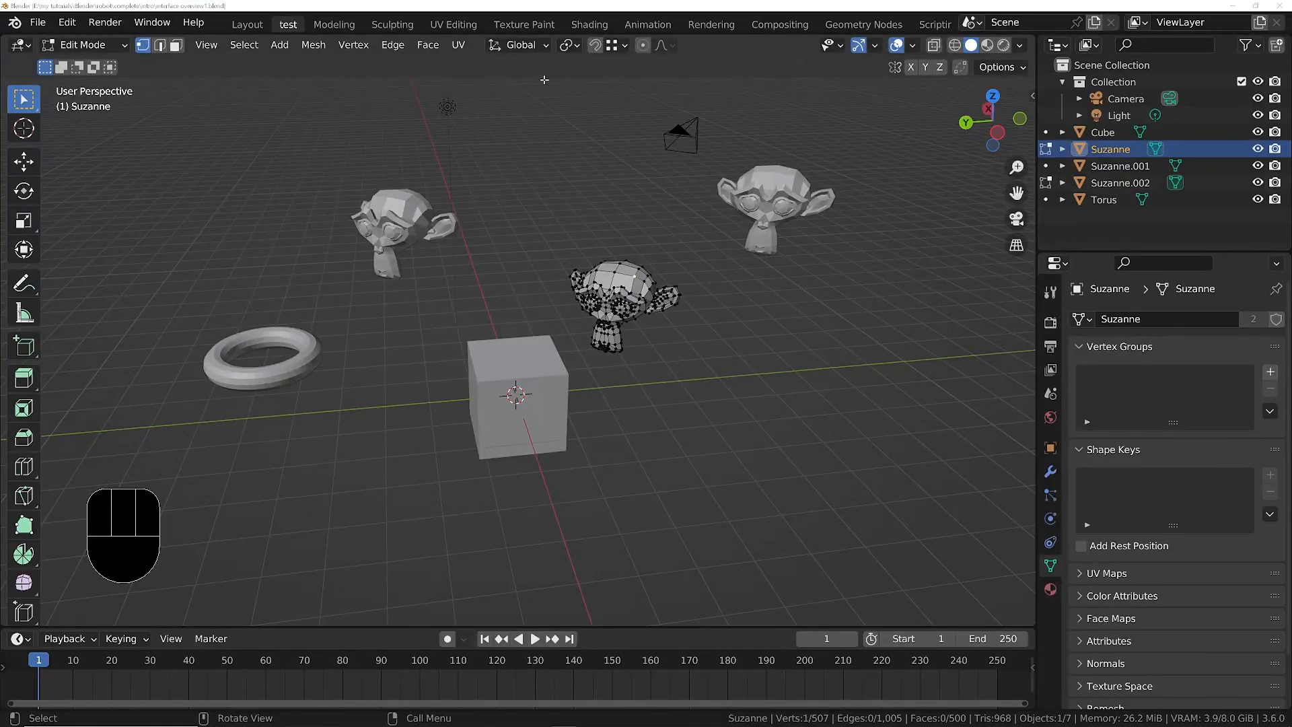
{"action": "key", "text": "Tab"}
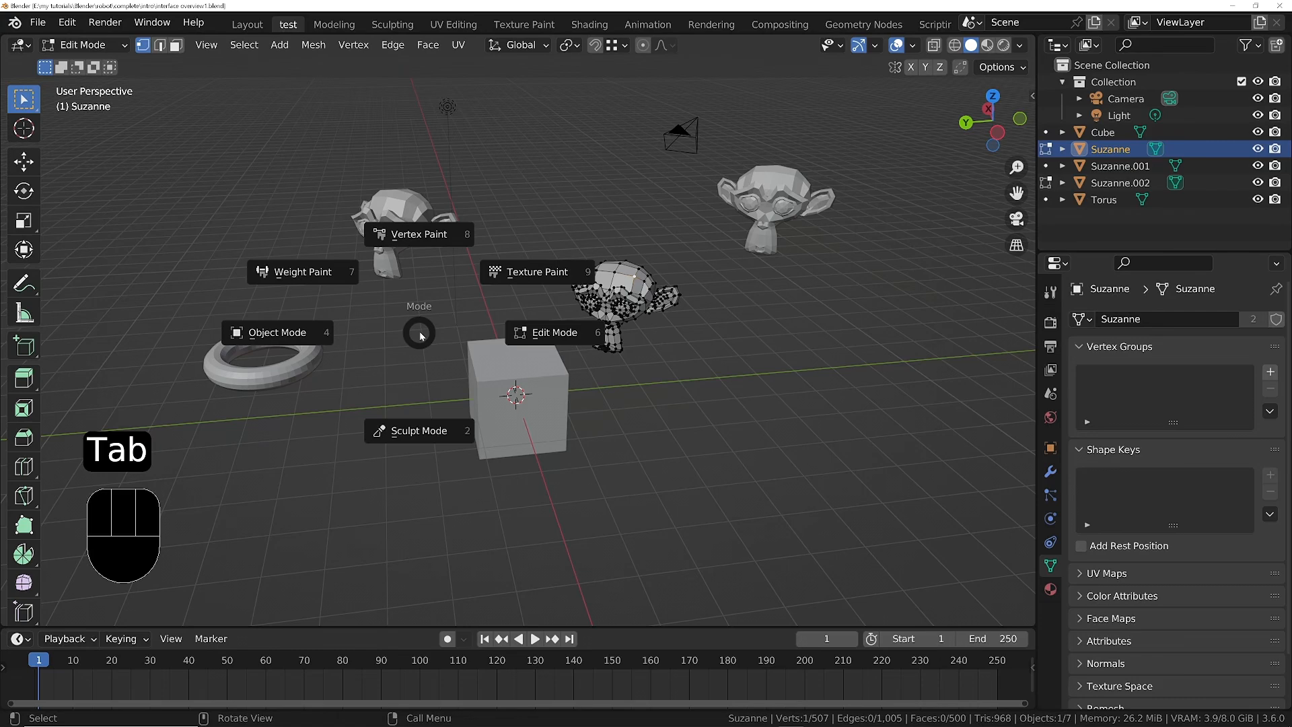
{"action": "left_click", "coordinate": [302, 331]}
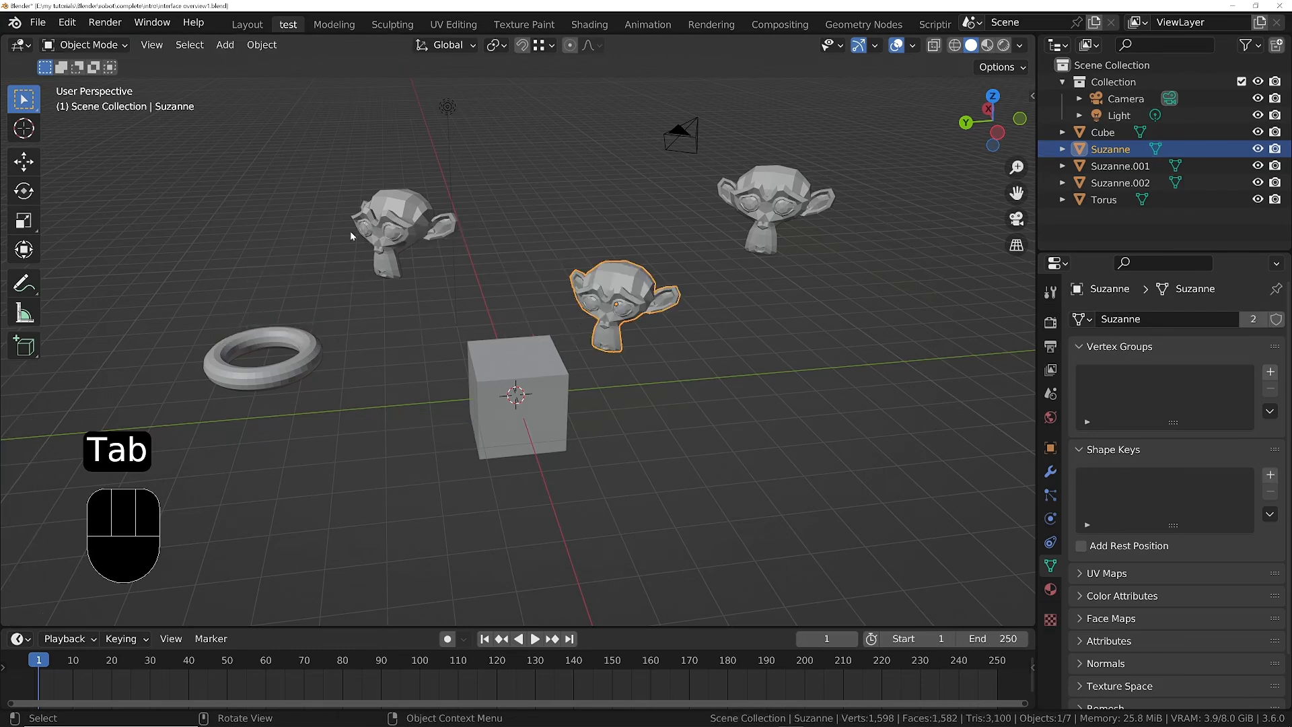
Add a Bezier curve and place it beside the cube and the original monkey head, near the Y axis
{"action": "key", "text": "shift+a"}
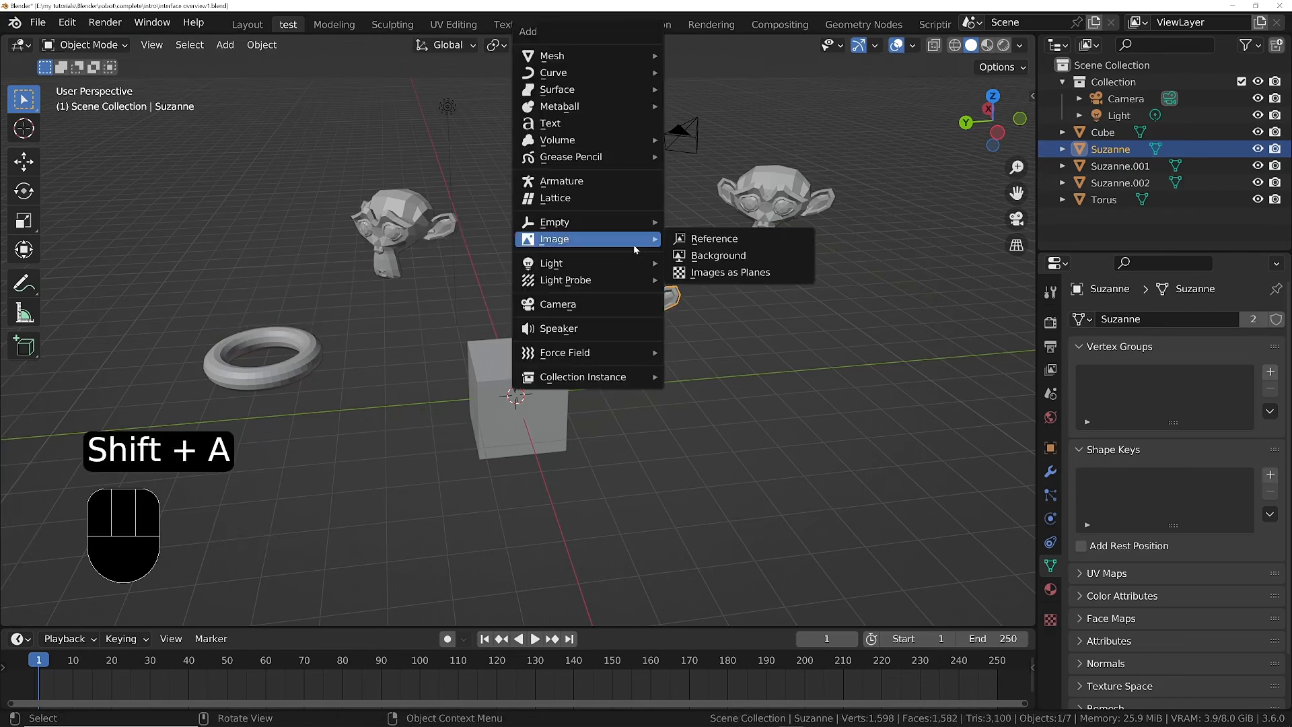
{"action": "mouse_move", "coordinate": [584, 71]}
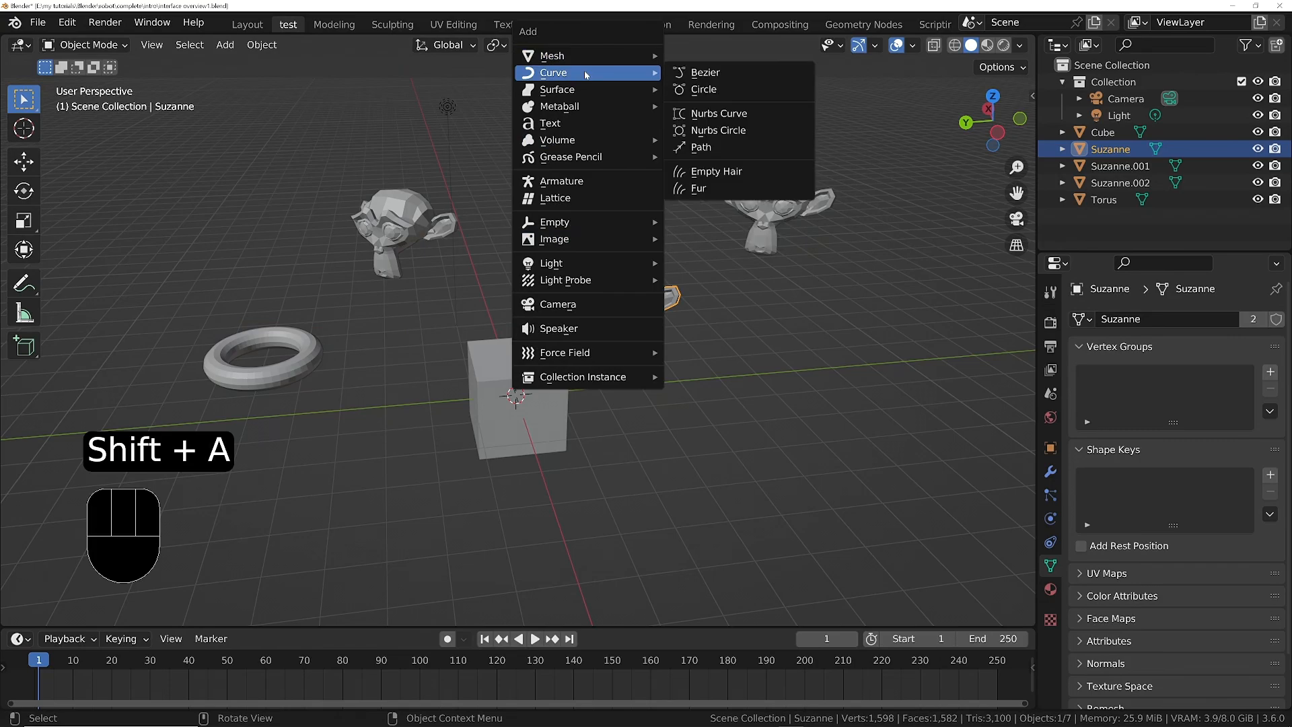
{"action": "left_click", "coordinate": [708, 74]}
{"action": "key", "text": "g"}
{"action": "left_click", "coordinate": [721, 385]}
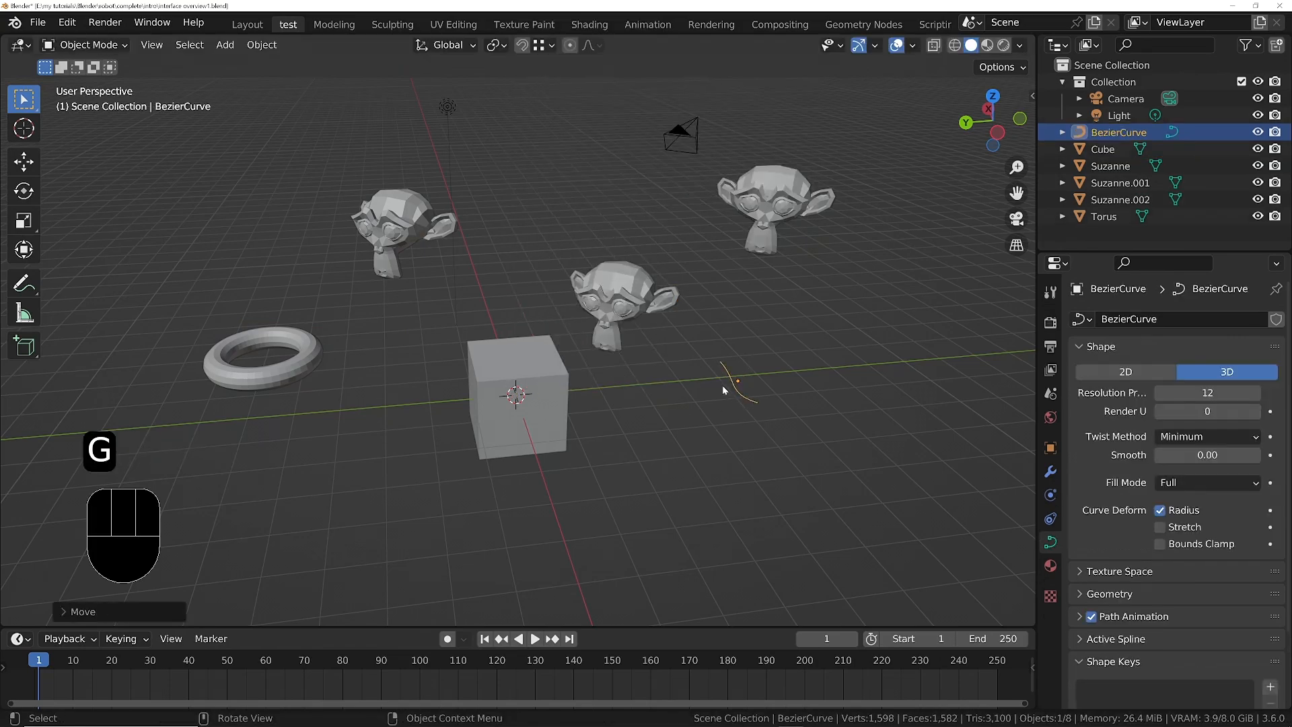
Move one end control point of the Bezier curve in Edit Mode to reshape it, and return to Object Mode
{"action": "middle_click_drag", "start_coordinate": [722, 385], "coordinate": [747, 410]}
{"action": "key", "text": "Tab"}
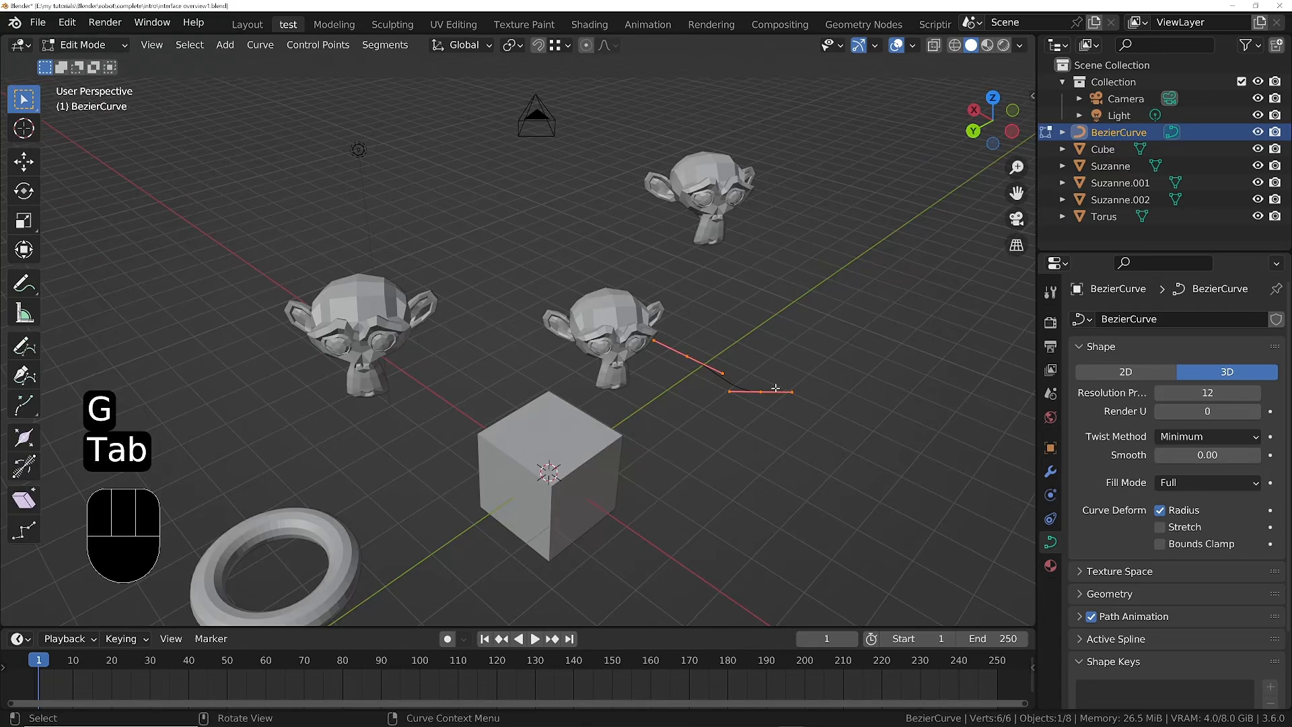
{"action": "scroll", "coordinate": [769, 389], "scroll_direction": "up", "scroll_amount": 8}
{"action": "left_click", "coordinate": [738, 397]}
{"action": "key", "text": "g"}
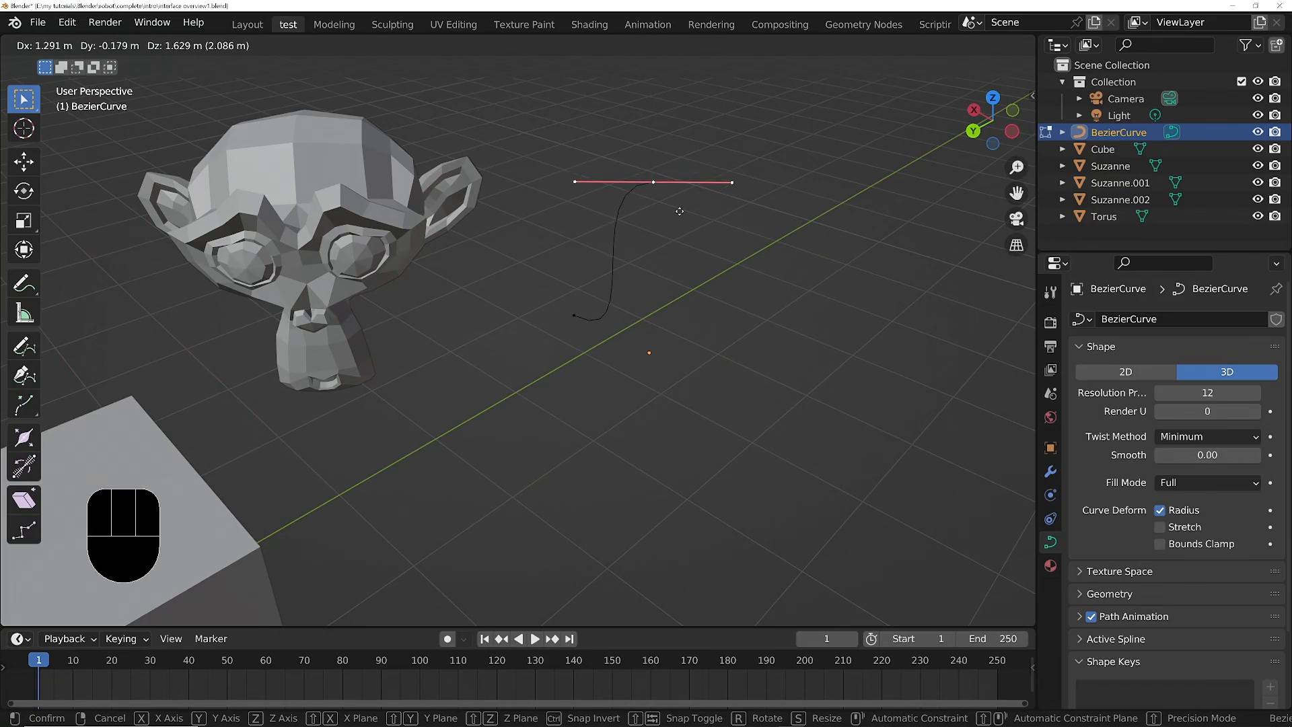
{"action": "left_click", "coordinate": [728, 354]}
{"action": "middle_click_drag", "start_coordinate": [729, 354], "coordinate": [576, 370]}
{"action": "scroll", "coordinate": [302, 231], "scroll_direction": "down", "scroll_amount": 4}
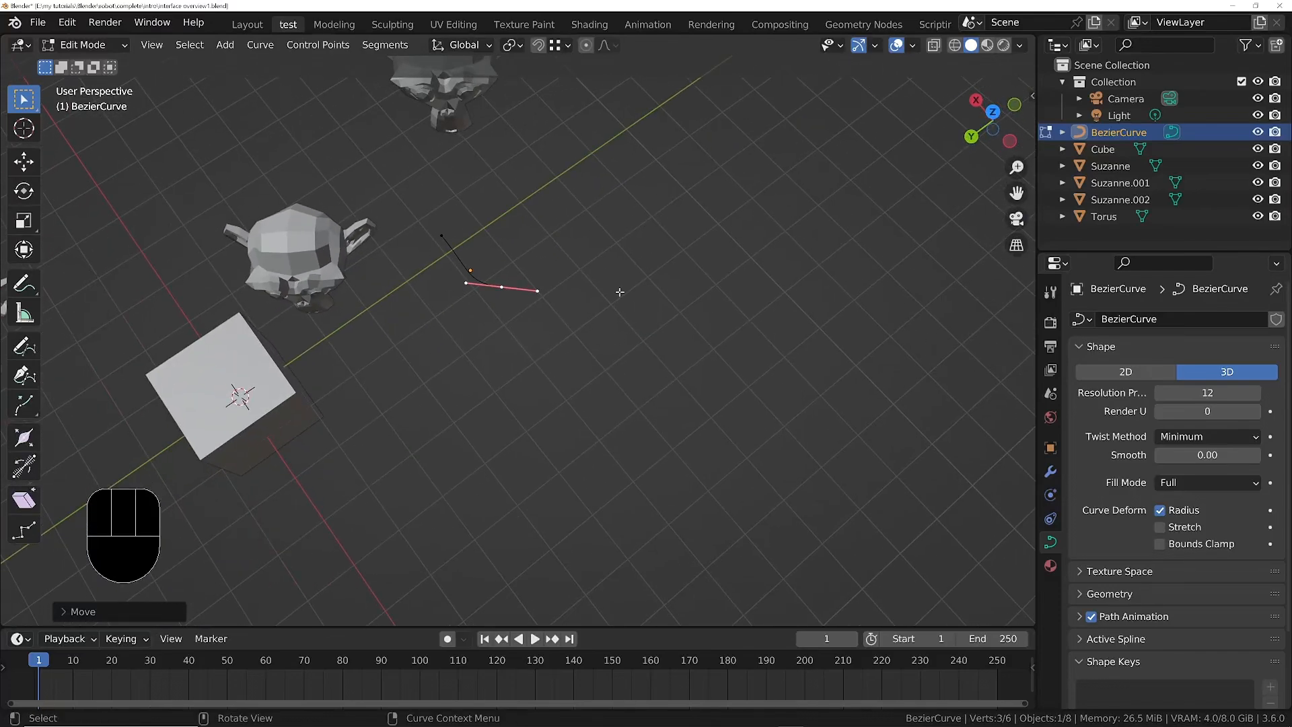
{"action": "middle_click_drag", "start_coordinate": [617, 291], "coordinate": [652, 279]}
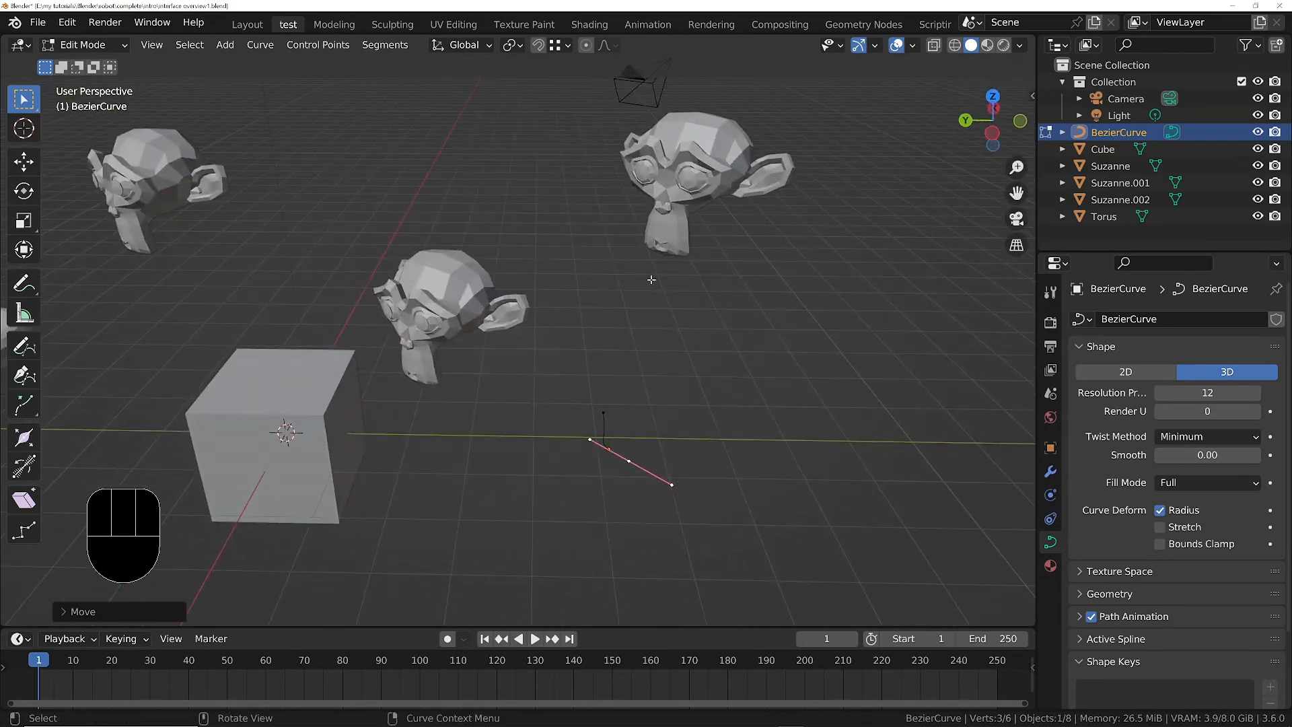
{"action": "key", "text": "Tab"}
Add a metaball of type Ball and place it beyond the Bezier curve on the side away from the cube
{"action": "key", "text": "shift+a"}
{"action": "mouse_move", "coordinate": [502, 279]}
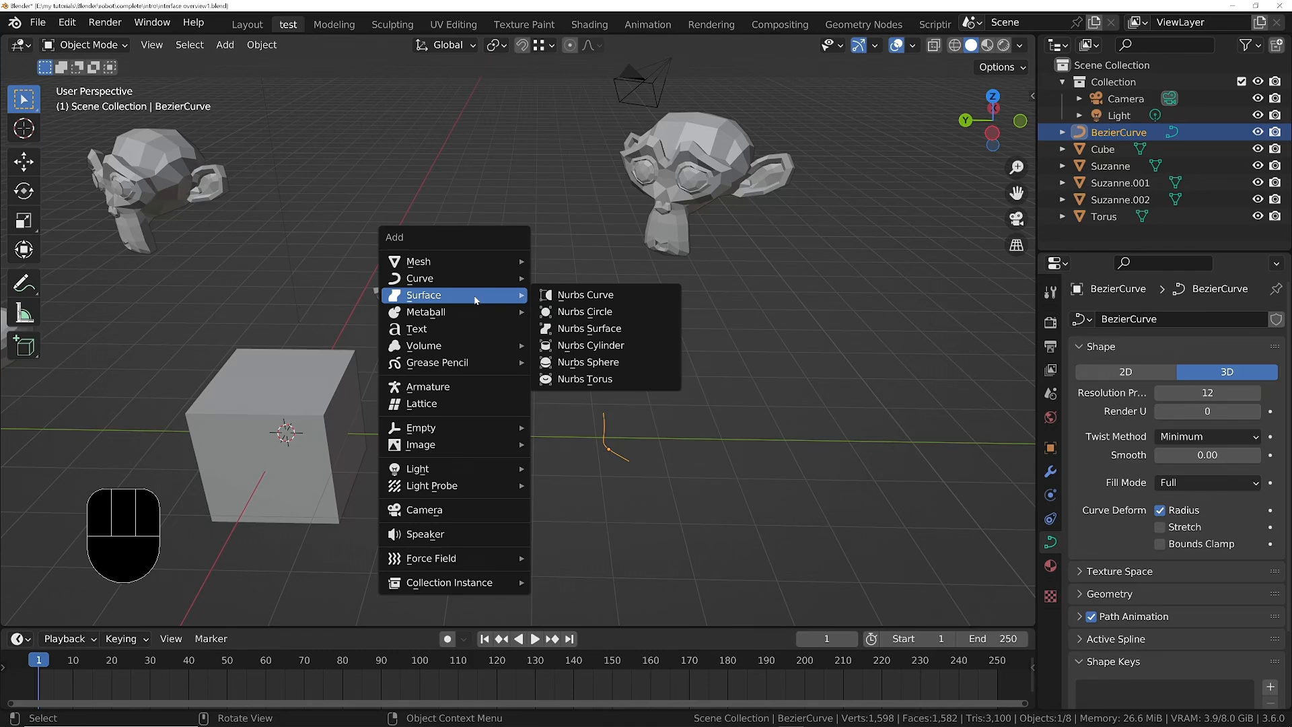
{"action": "mouse_move", "coordinate": [466, 314]}
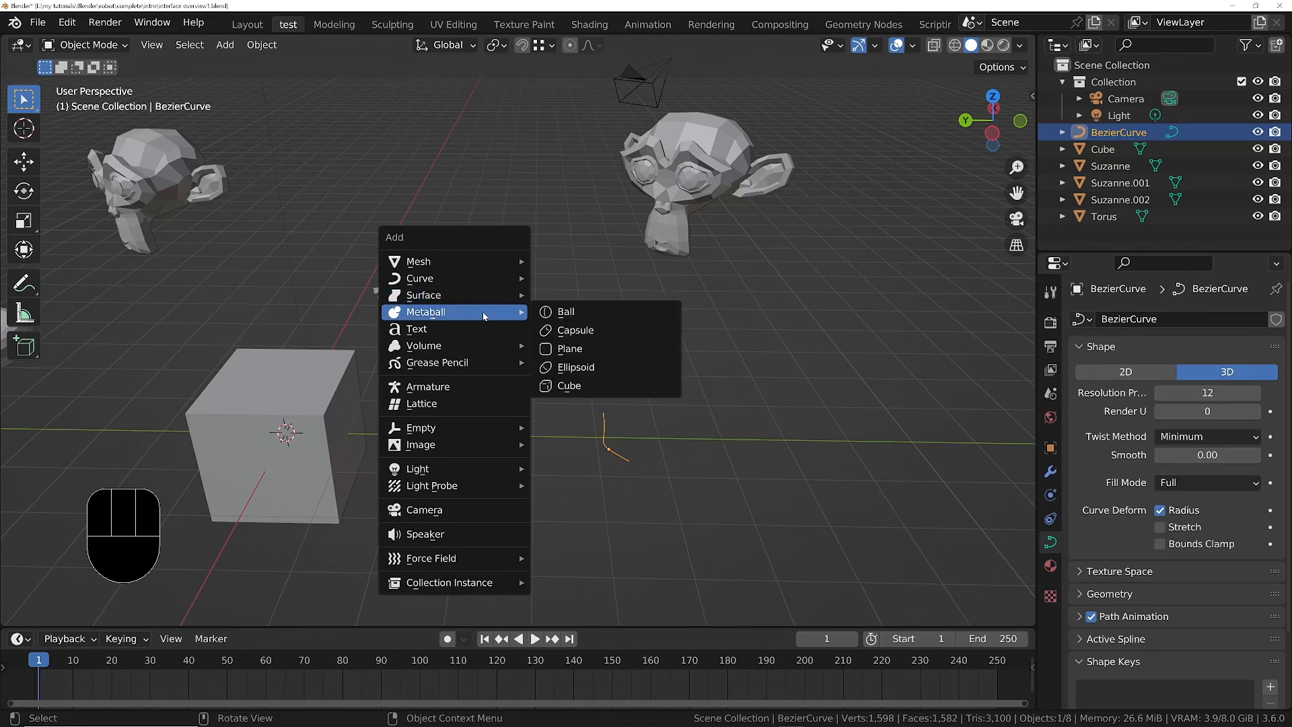
{"action": "left_click", "coordinate": [569, 312]}
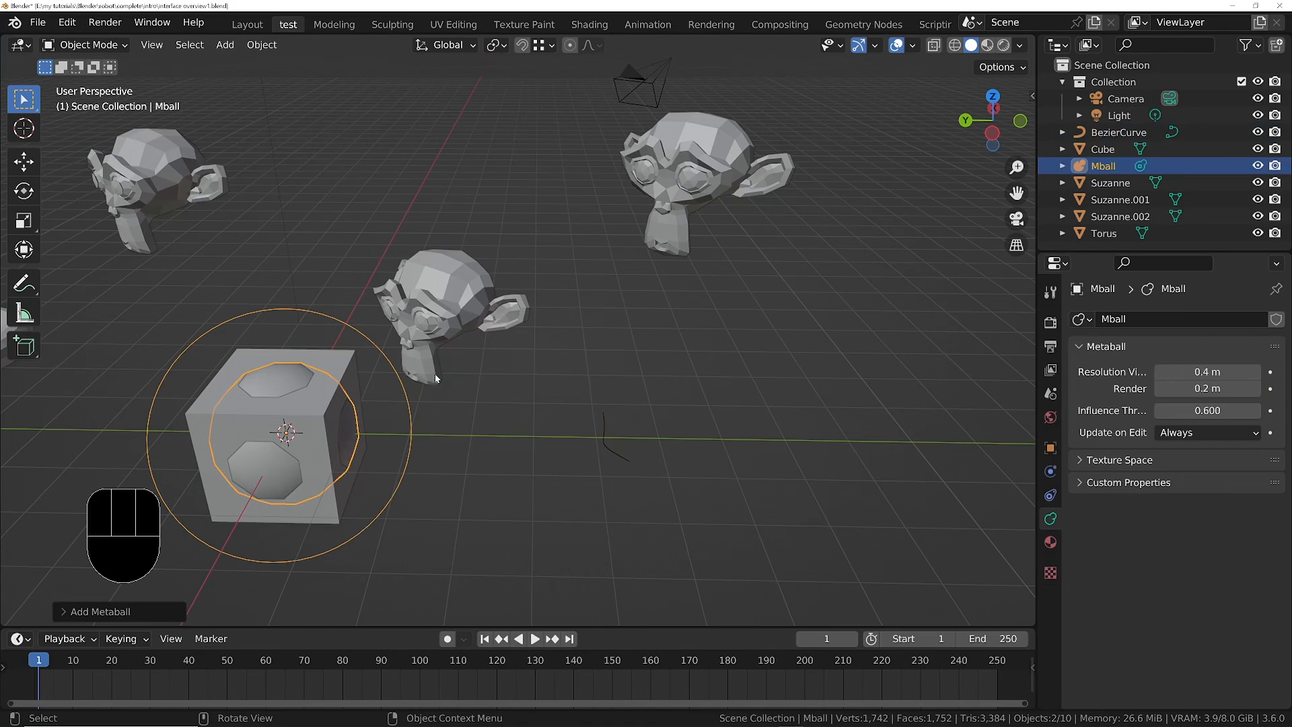
{"action": "middle_click_drag", "start_coordinate": [435, 374], "coordinate": [397, 334], "text": "ctrl"}
{"action": "key", "text": "g"}
{"action": "left_click", "coordinate": [706, 334]}
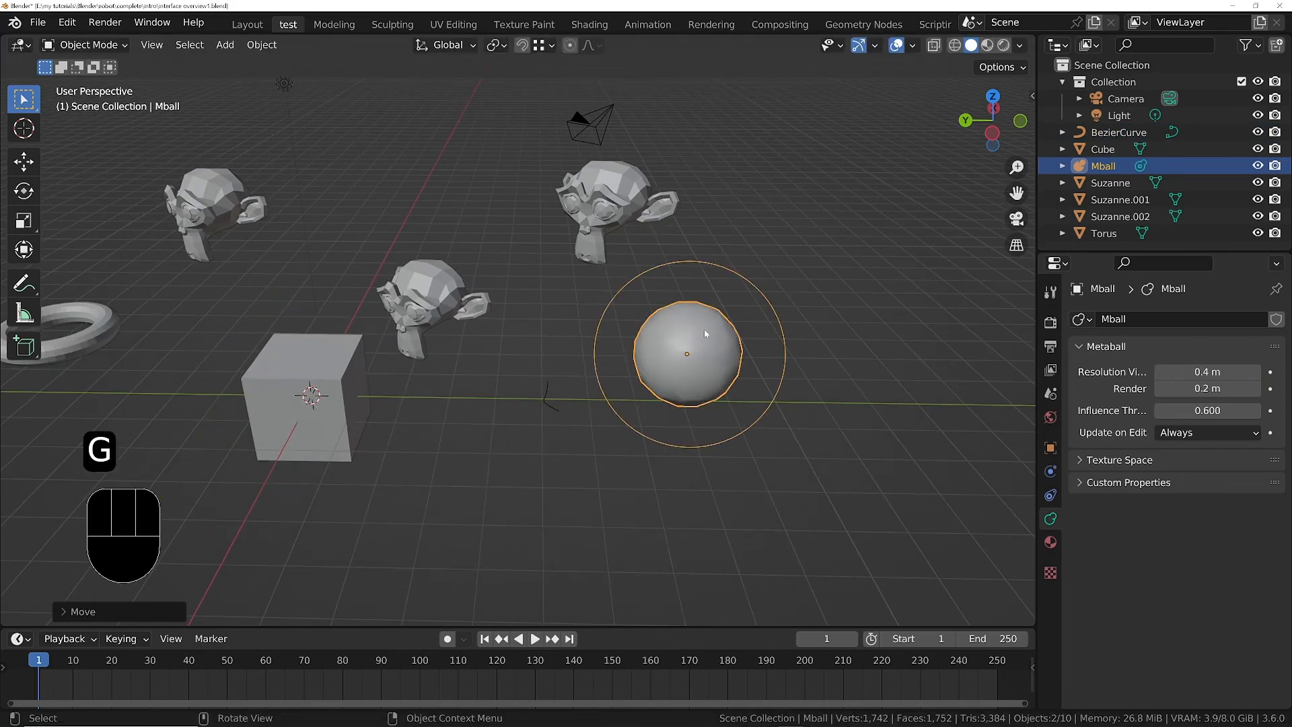
Duplicate the metaball three times, placing each copy close to the previous one so the balls blend into a bent chain
{"action": "key", "text": "shift+d"}
{"action": "left_click", "coordinate": [766, 296]}
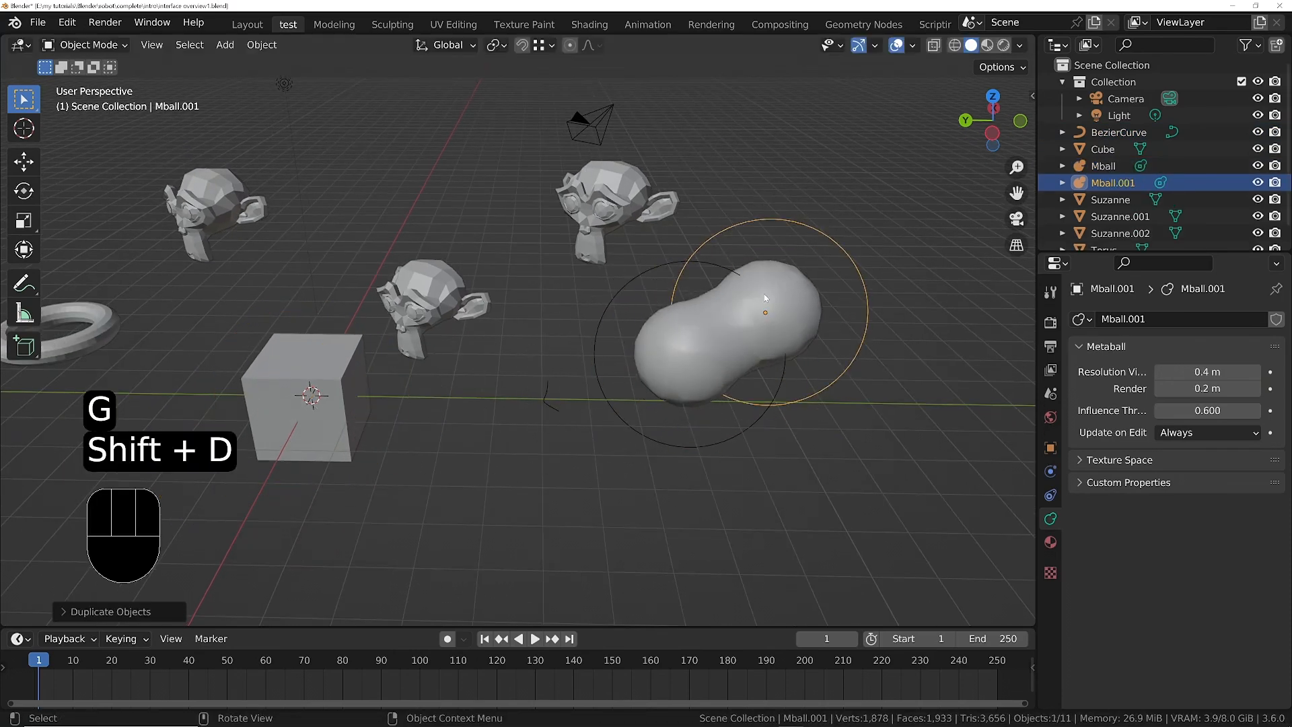
{"action": "key", "text": "shift+d"}
{"action": "left_click", "coordinate": [816, 221]}
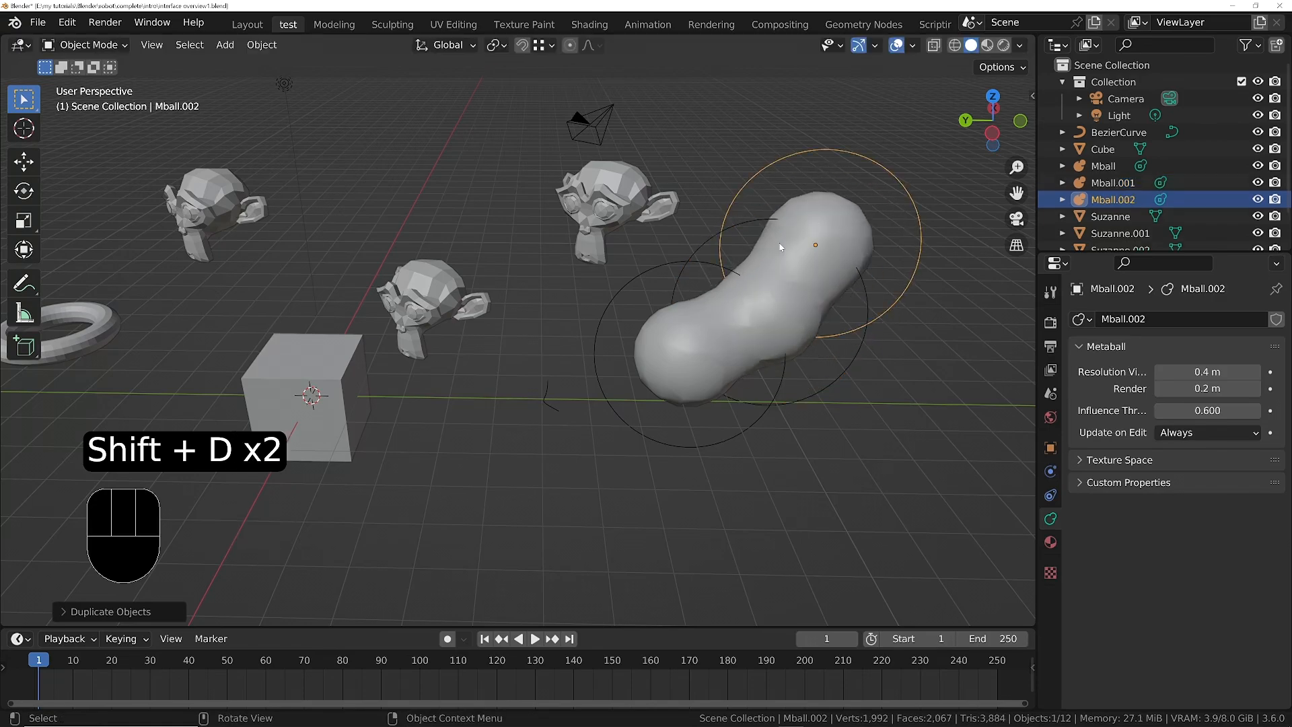
{"action": "middle_click_drag", "start_coordinate": [815, 225], "coordinate": [853, 251]}
{"action": "key", "text": "shift+s"}
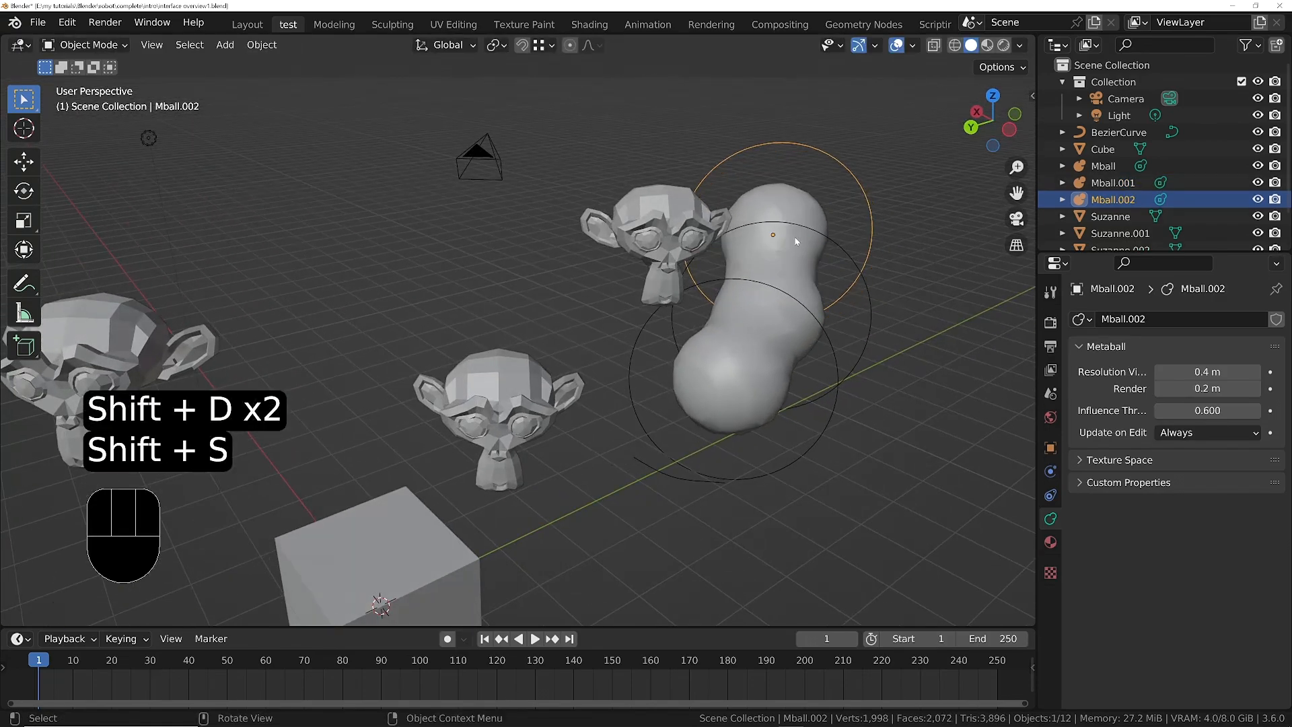
{"action": "key", "text": "shift+d"}
{"action": "middle_click_drag", "start_coordinate": [784, 233], "coordinate": [737, 343]}
Select all four metaballs and convert them to a mesh
{"action": "left_click_drag", "start_coordinate": [861, 252], "coordinate": [835, 247]}
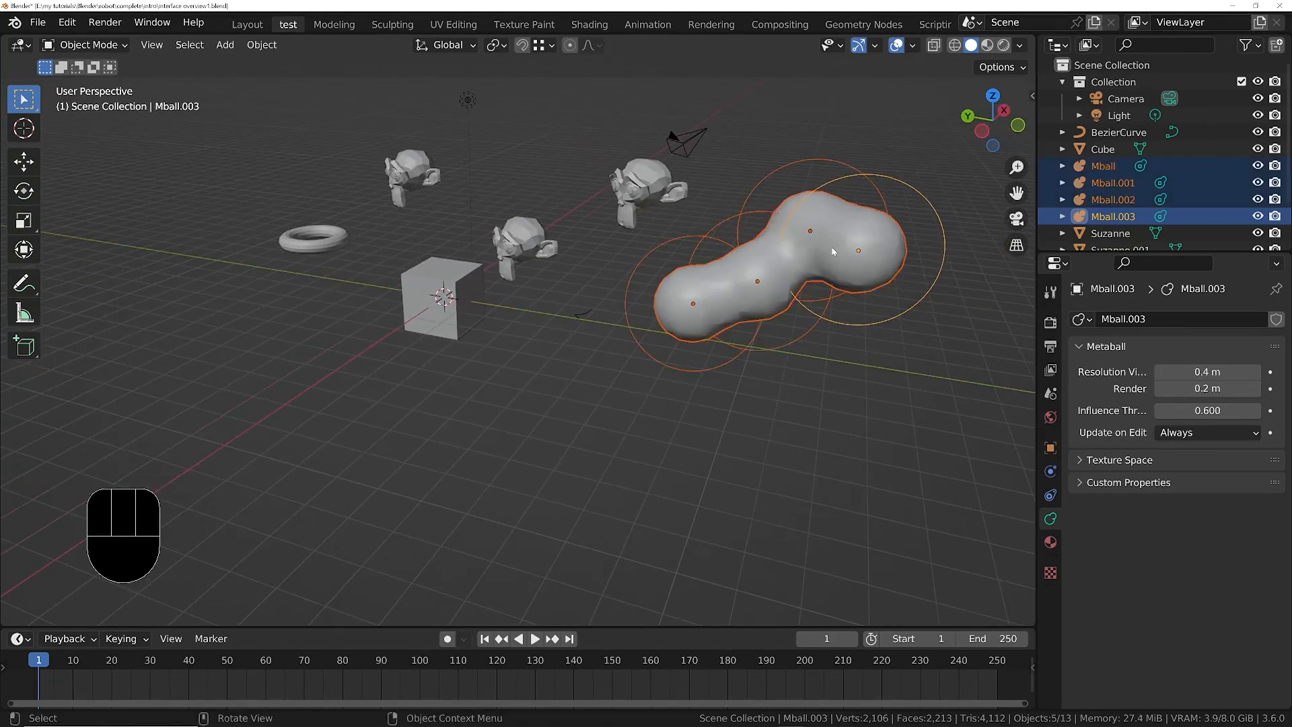
{"action": "right_click", "coordinate": [818, 249]}
{"action": "mouse_move", "coordinate": [810, 252]}
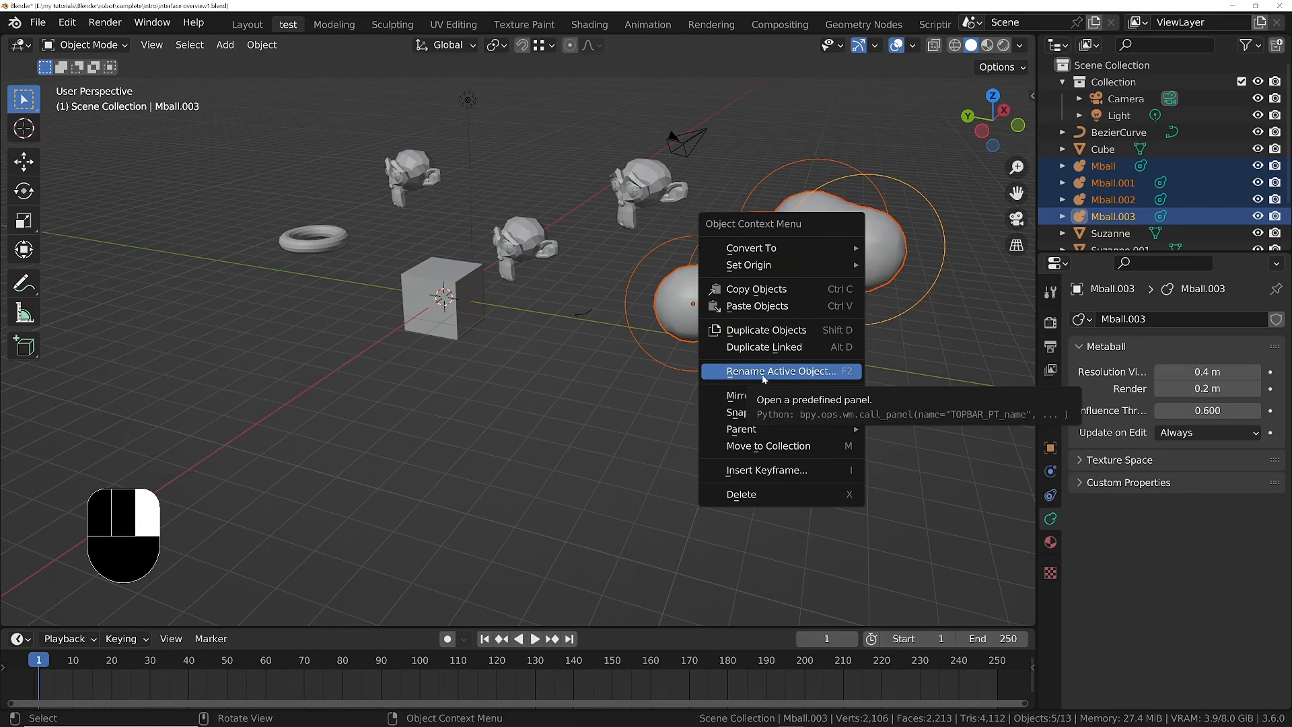
{"action": "mouse_move", "coordinate": [757, 254]}
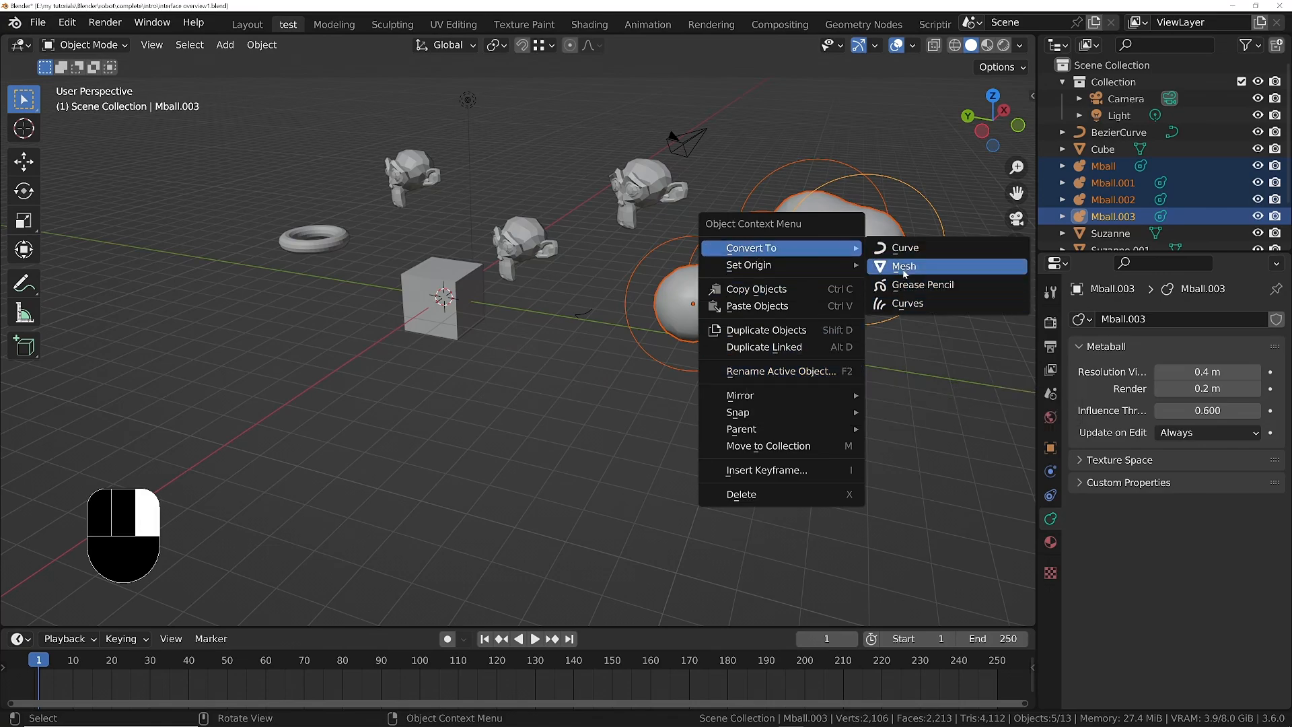
{"action": "left_click", "coordinate": [905, 272]}
Try moving a single vertex of the converted metaball mesh in Edit Mode, cancel it, and return to Object Mode
{"action": "mouse_move", "coordinate": [904, 270]}
{"action": "middle_mouse_down"}
{"action": "mouse_move", "coordinate": [799, 257]}
{"action": "mouse_move", "coordinate": [795, 225]}
{"action": "mouse_move", "coordinate": [882, 278]}
{"action": "mouse_move", "coordinate": [894, 249]}
{"action": "mouse_move", "coordinate": [825, 246]}
{"action": "middle_mouse_up"}
{"action": "key", "text": "Tab"}
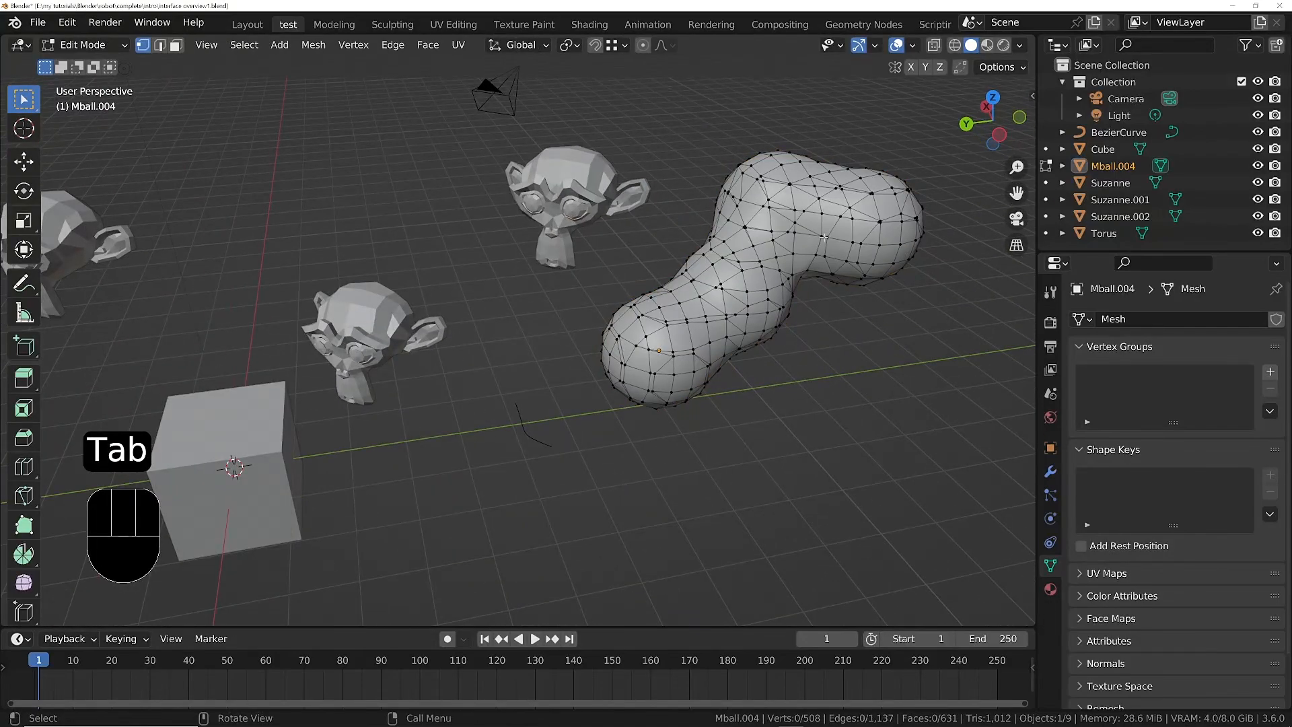
{"action": "left_click", "coordinate": [805, 221]}
{"action": "key", "text": "g"}
{"action": "right_click", "coordinate": [780, 233]}
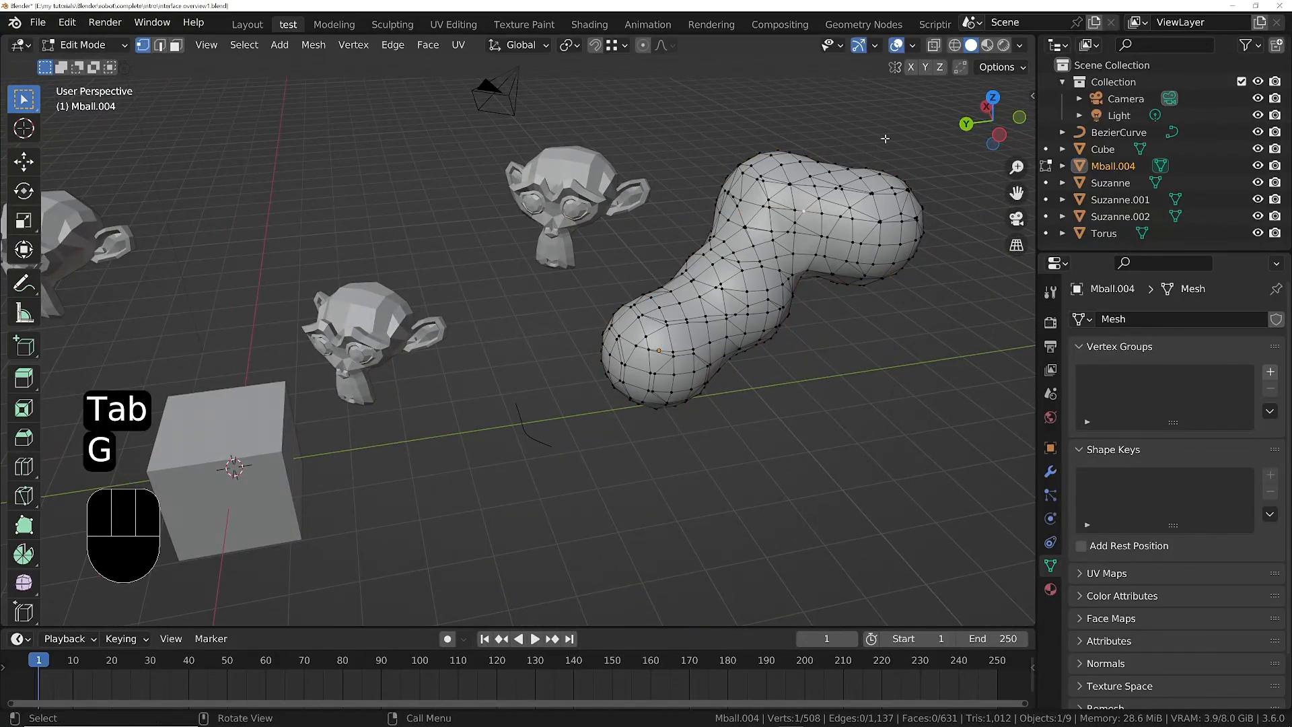
{"action": "key", "text": "Tab"}
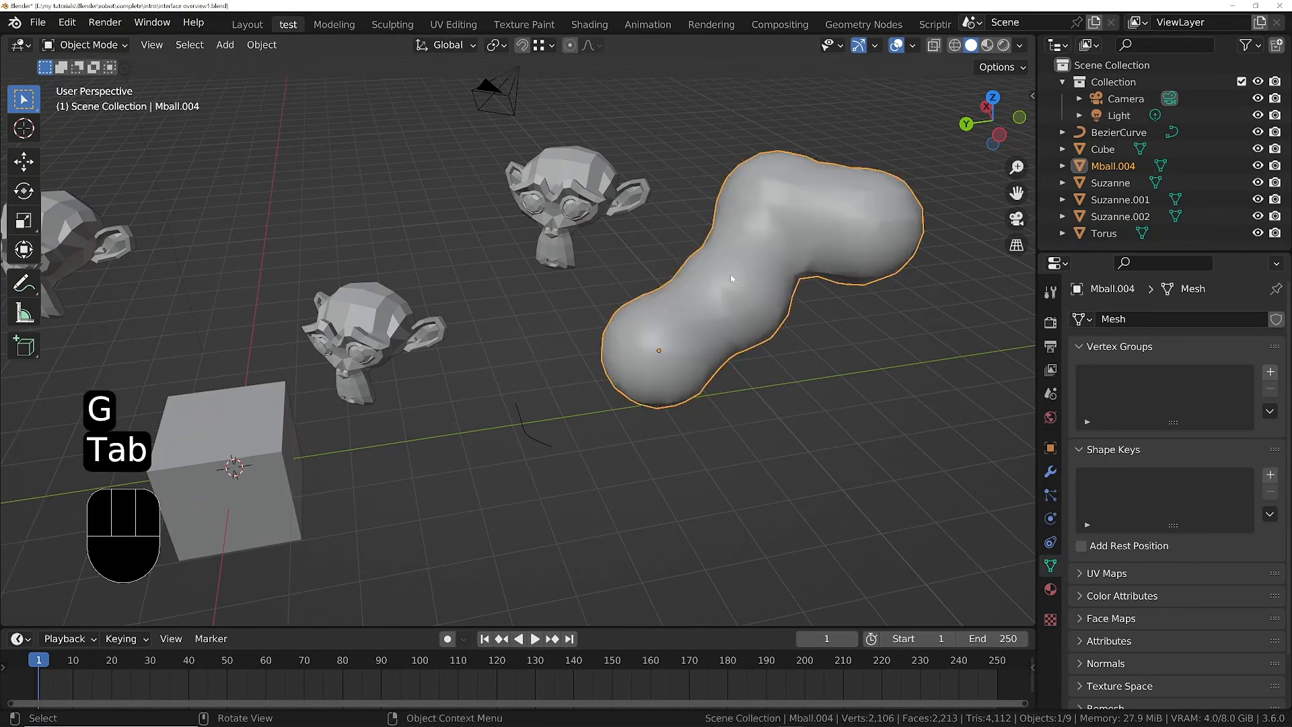
Add a text object and place it away from the cube, near the positive X axis
{"action": "key", "text": "shift+a"}
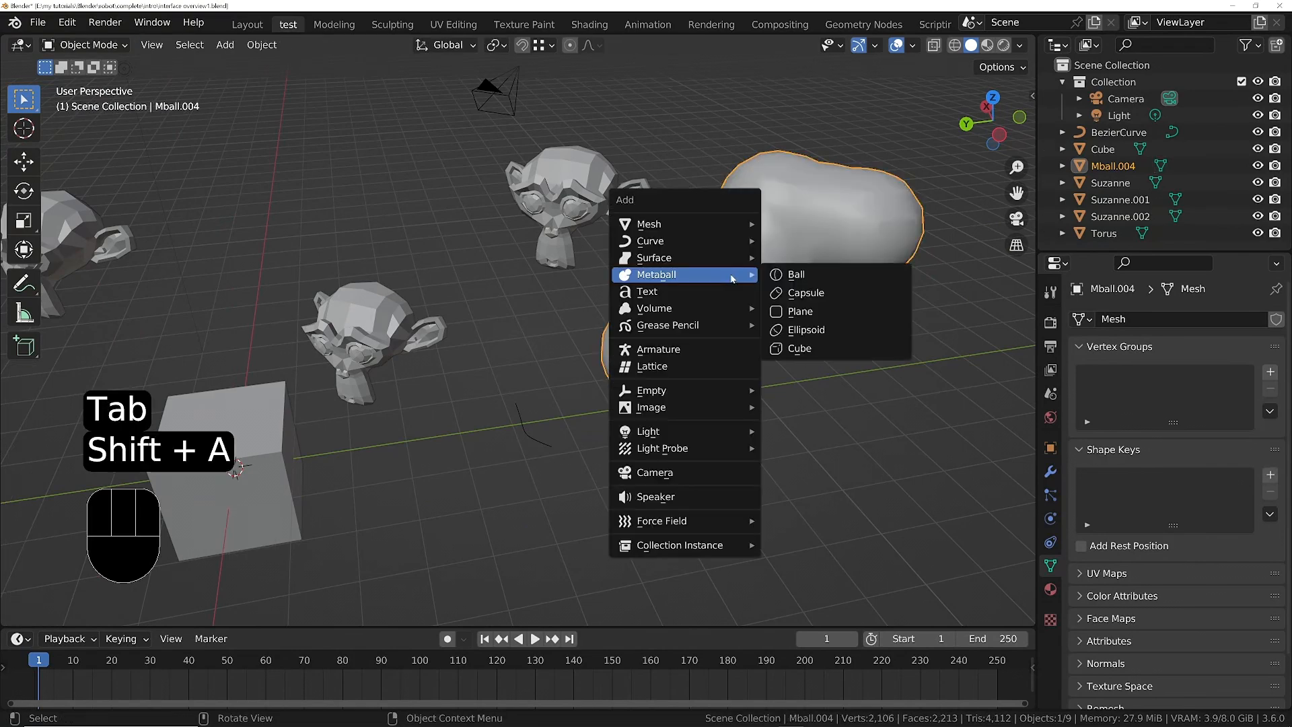
{"action": "left_click", "coordinate": [707, 293]}
{"action": "middle_click_drag", "start_coordinate": [707, 293], "coordinate": [683, 336], "text": "ctrl"}
{"action": "key", "text": "g"}
{"action": "left_click", "coordinate": [692, 267]}
Replace the text object's content with "asdf;as;dfkj" in Edit Mode and return to Object Mode
{"action": "key", "text": "Tab"}
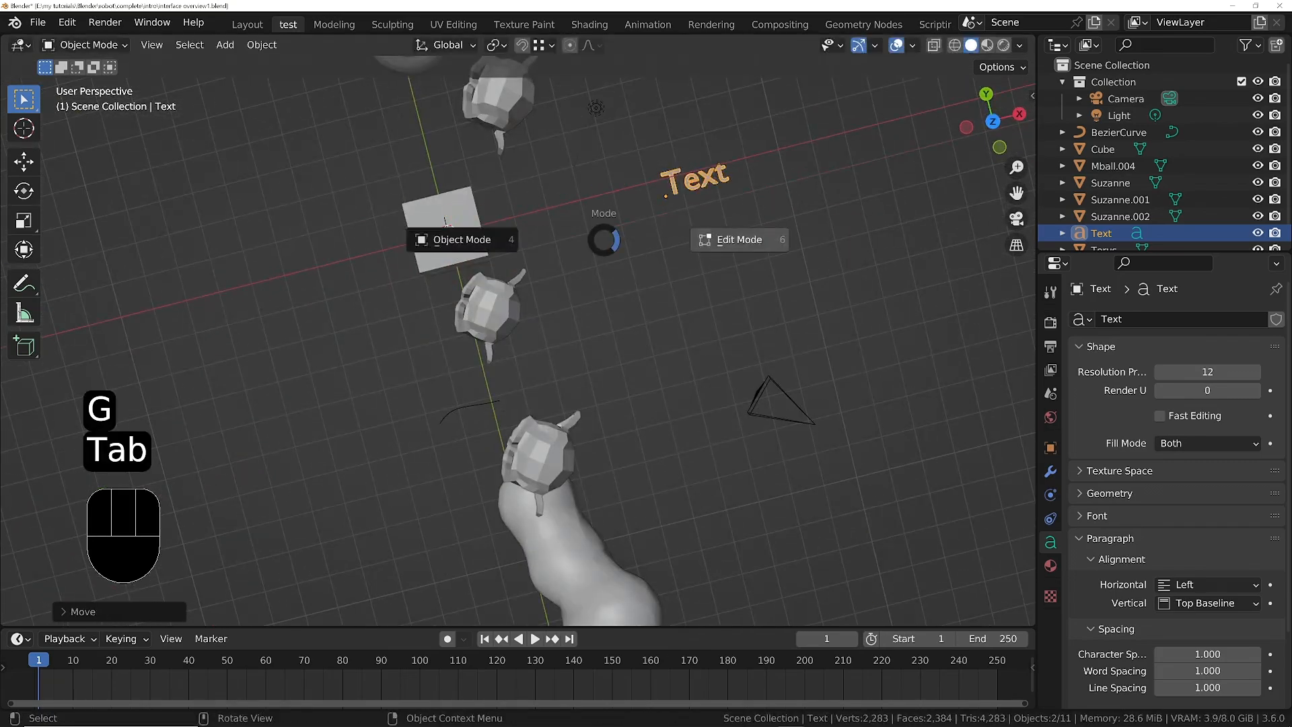
{"action": "key", "text": "BackSpace"}
{"action": "key", "text": "BackSpace"}
{"action": "key", "text": "BackSpace"}
{"action": "key", "text": "BackSpace"}
{"action": "type", "text": "asdf;as;dfkj"}
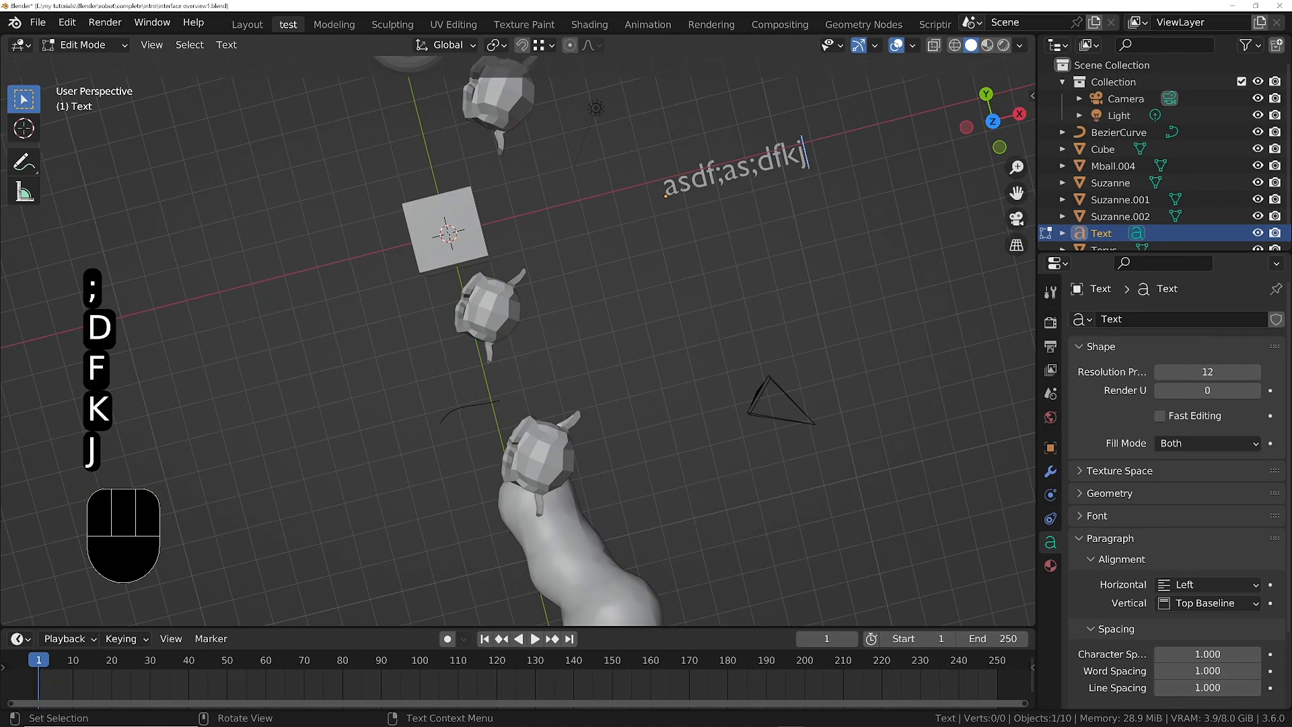
{"action": "middle_click_drag", "start_coordinate": [673, 249], "coordinate": [687, 185]}
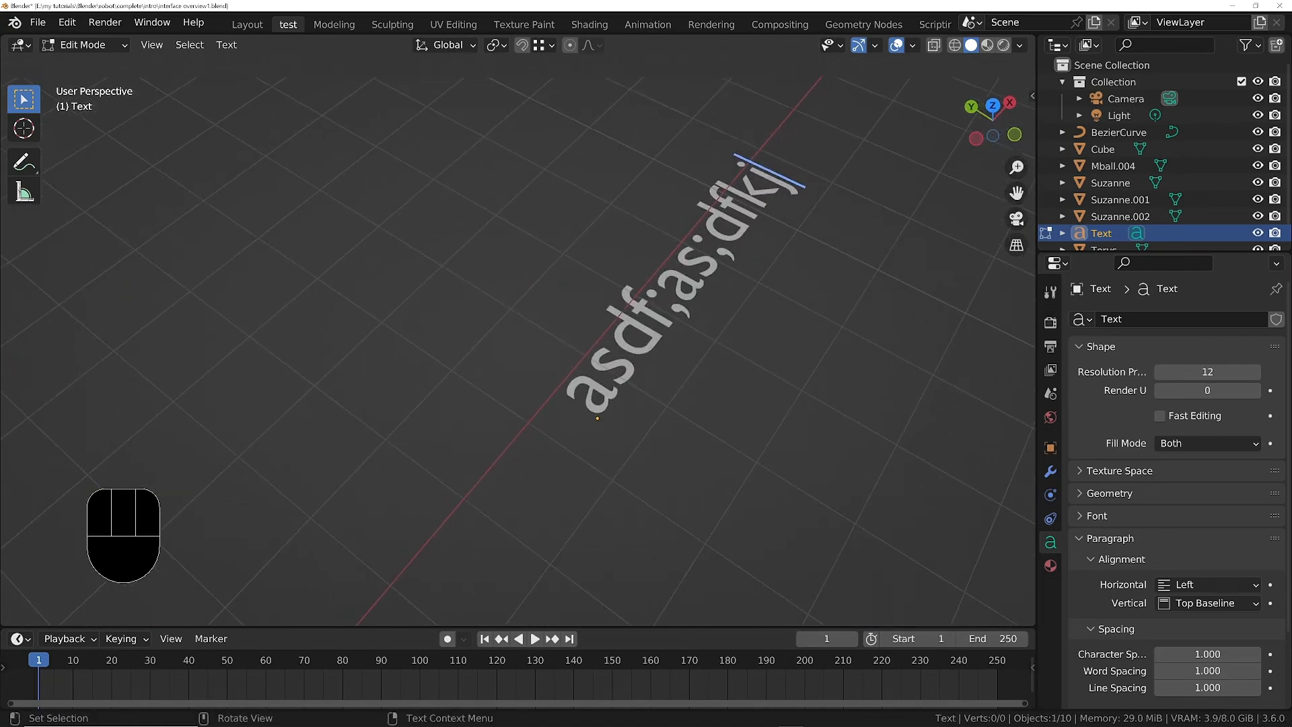
{"action": "key", "text": "Tab"}
Convert the text object to a mesh
{"action": "right_click", "coordinate": [651, 269]}
{"action": "mouse_move", "coordinate": [653, 268]}
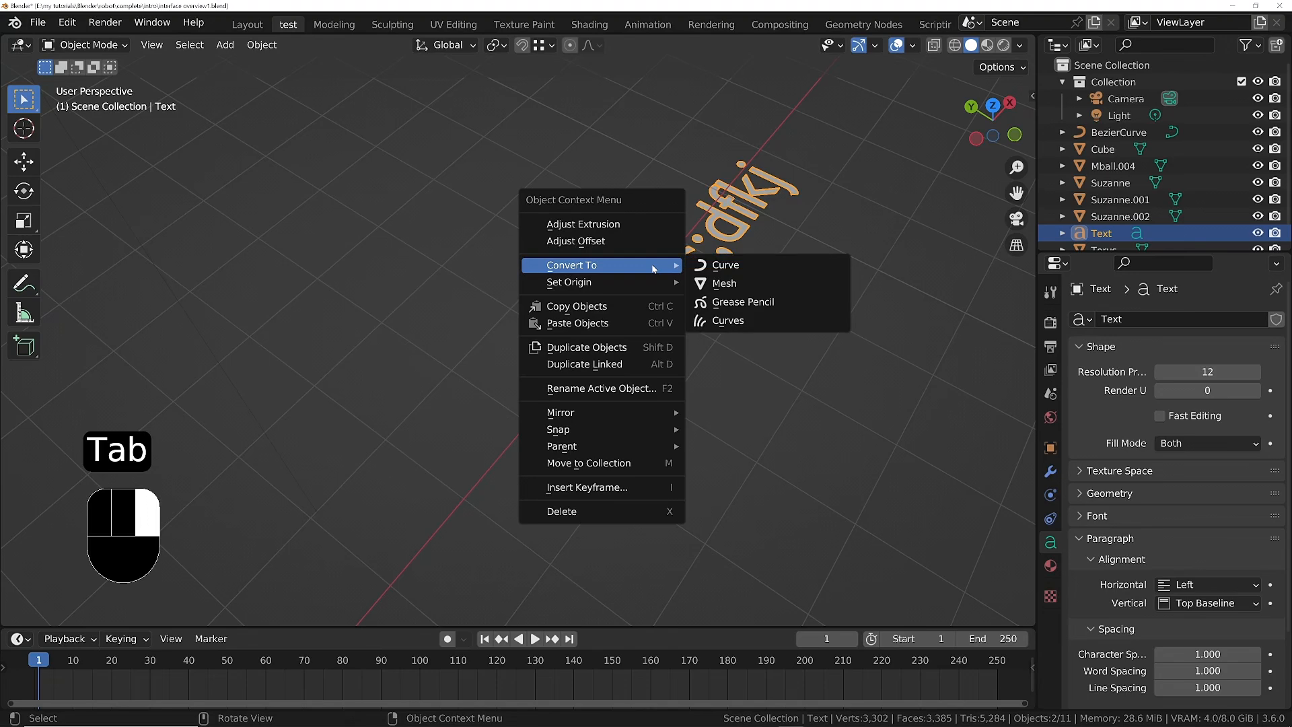
{"action": "left_click", "coordinate": [725, 282]}
Enter Edit Mode on the converted text mesh and select all of its faces in face select mode
{"action": "middle_click_drag", "start_coordinate": [725, 282], "coordinate": [528, 259]}
{"action": "key", "text": "Tab"}
{"action": "left_click", "coordinate": [714, 344]}
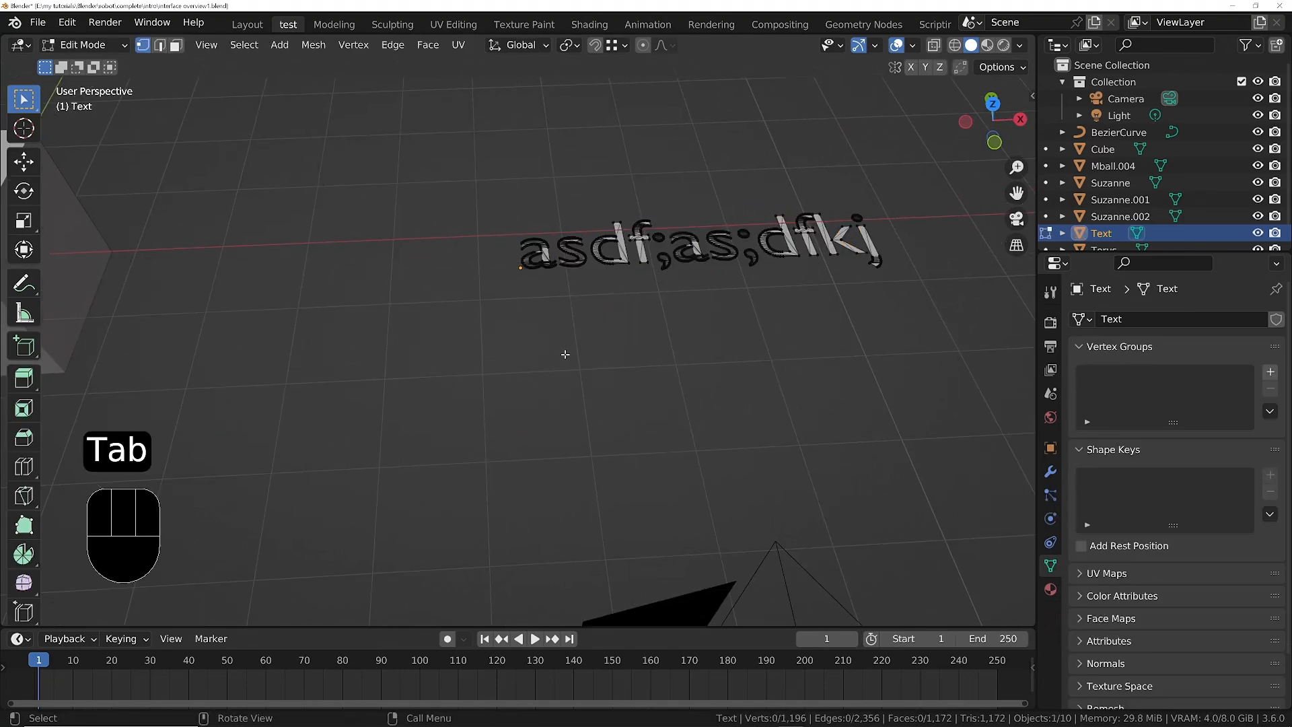
{"action": "key", "text": "a"}
{"action": "scroll", "coordinate": [670, 270], "scroll_direction": "up", "scroll_amount": 2}
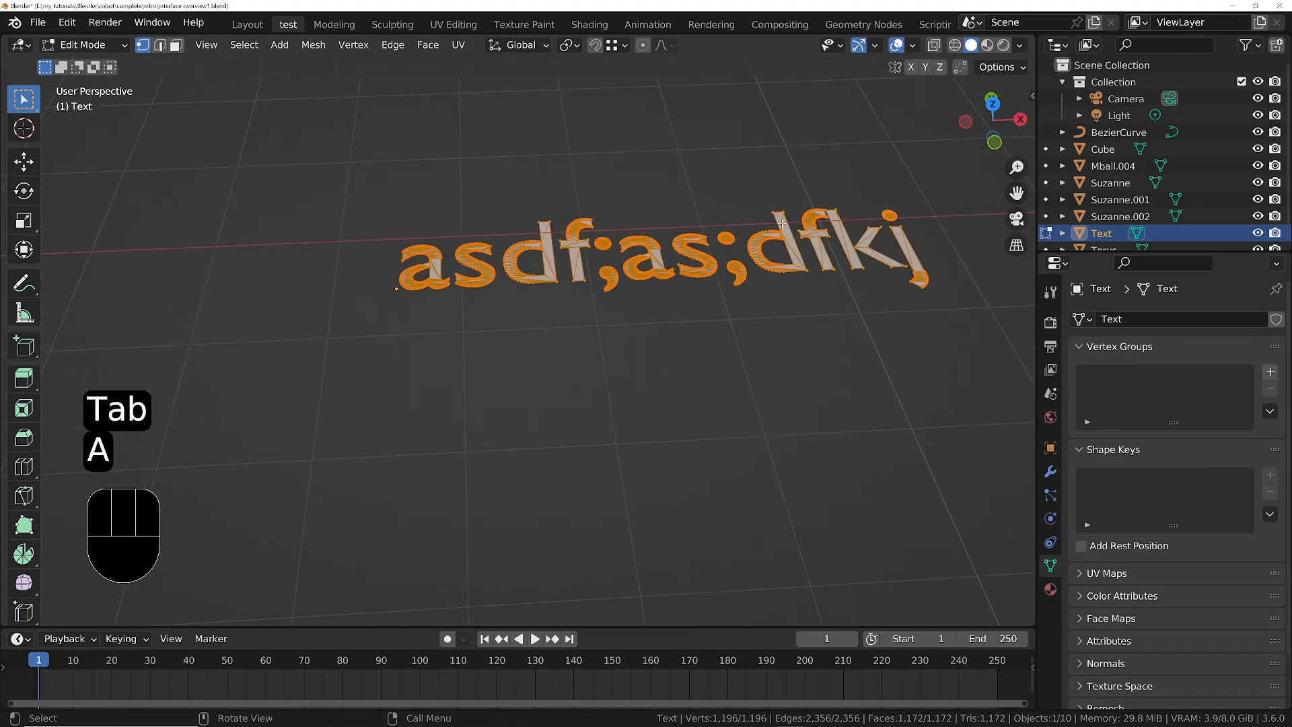
{"action": "key", "text": "3"}
{"action": "middle_click_drag", "start_coordinate": [677, 288], "coordinate": [637, 250]}
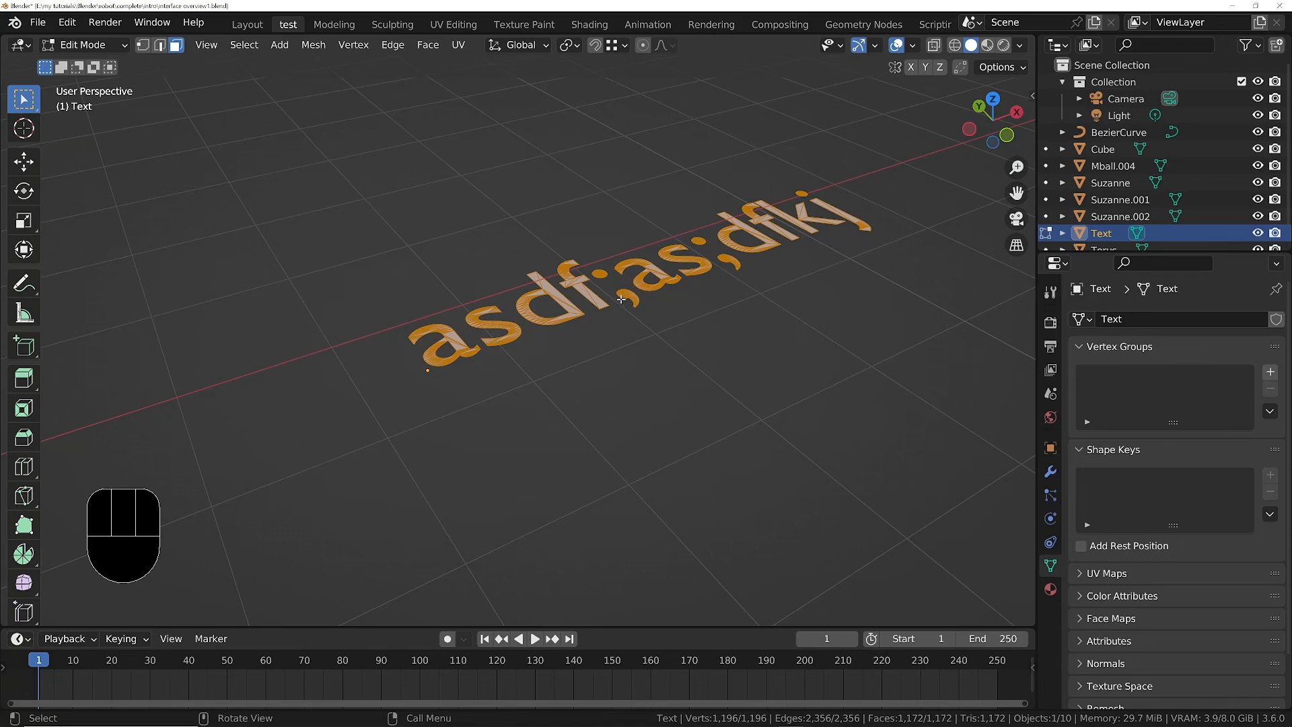
{"action": "middle_click_drag", "start_coordinate": [688, 269], "coordinate": [628, 331], "text": "shift"}
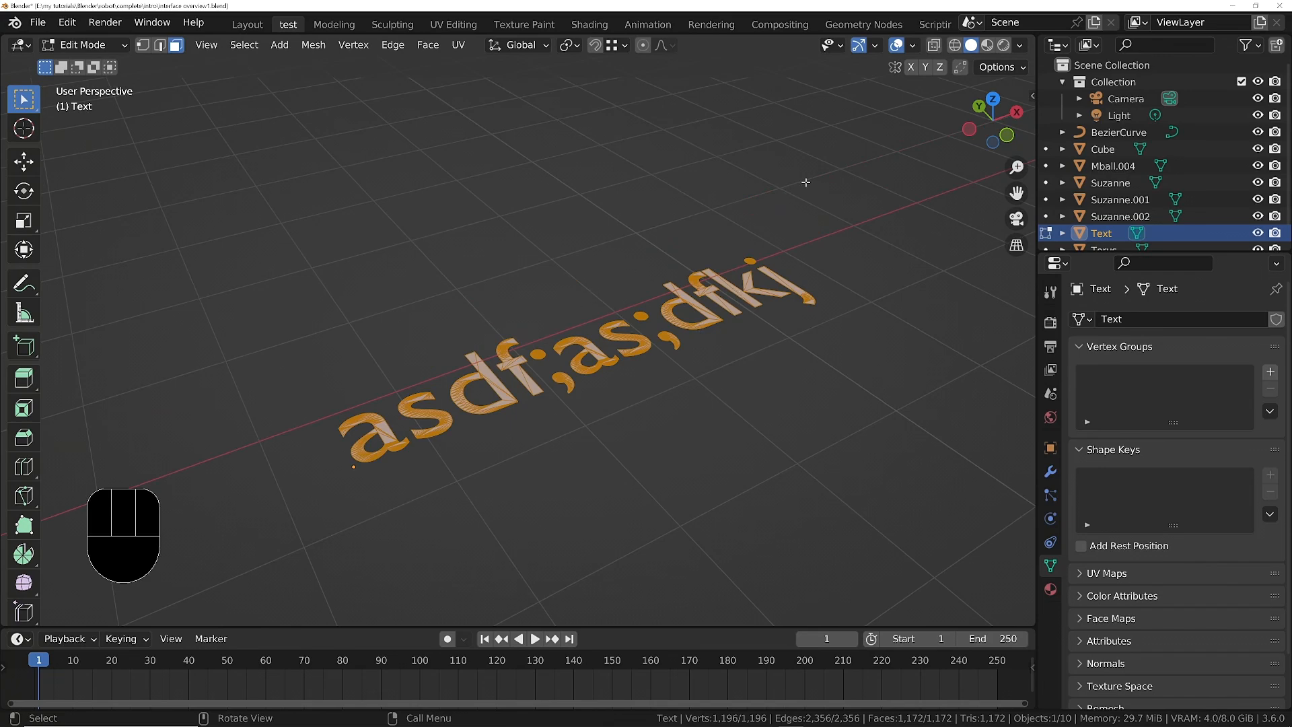
Extrude the selected text faces upward along their normals into thick 3D letters and return to Object Mode
{"action": "key", "text": "e"}
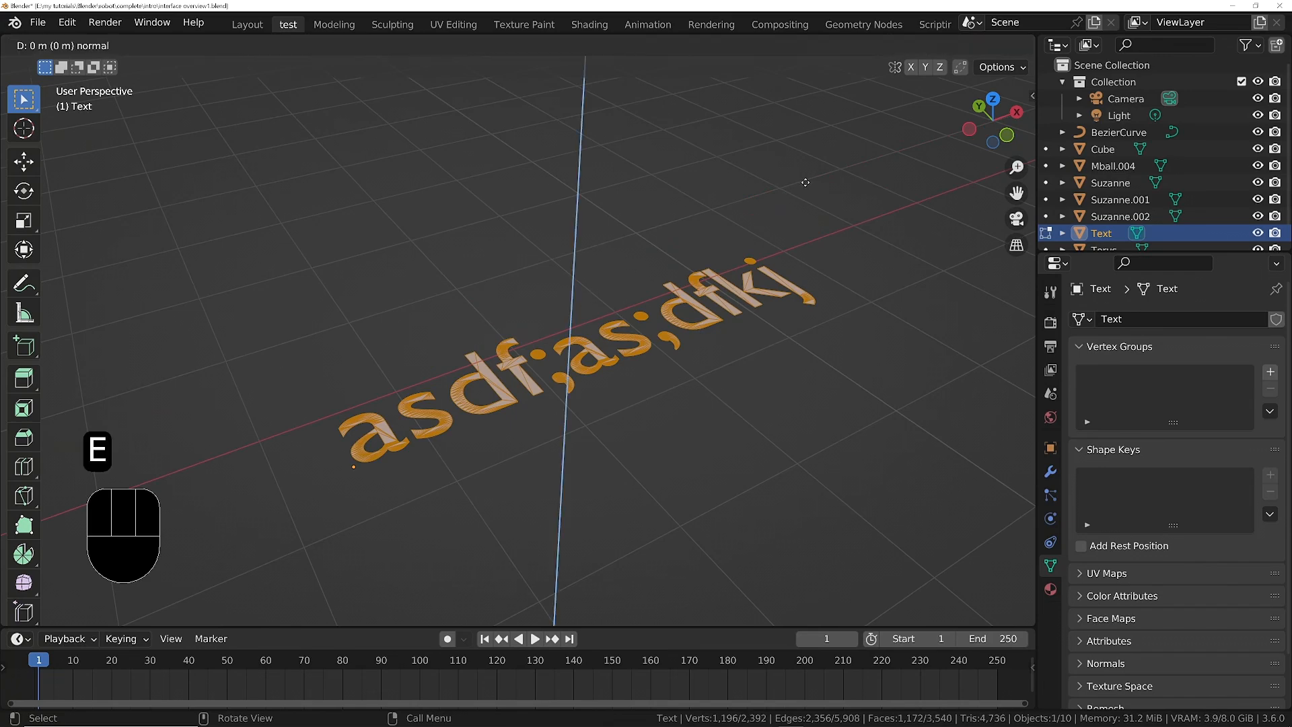
{"action": "left_click", "coordinate": [811, 159]}
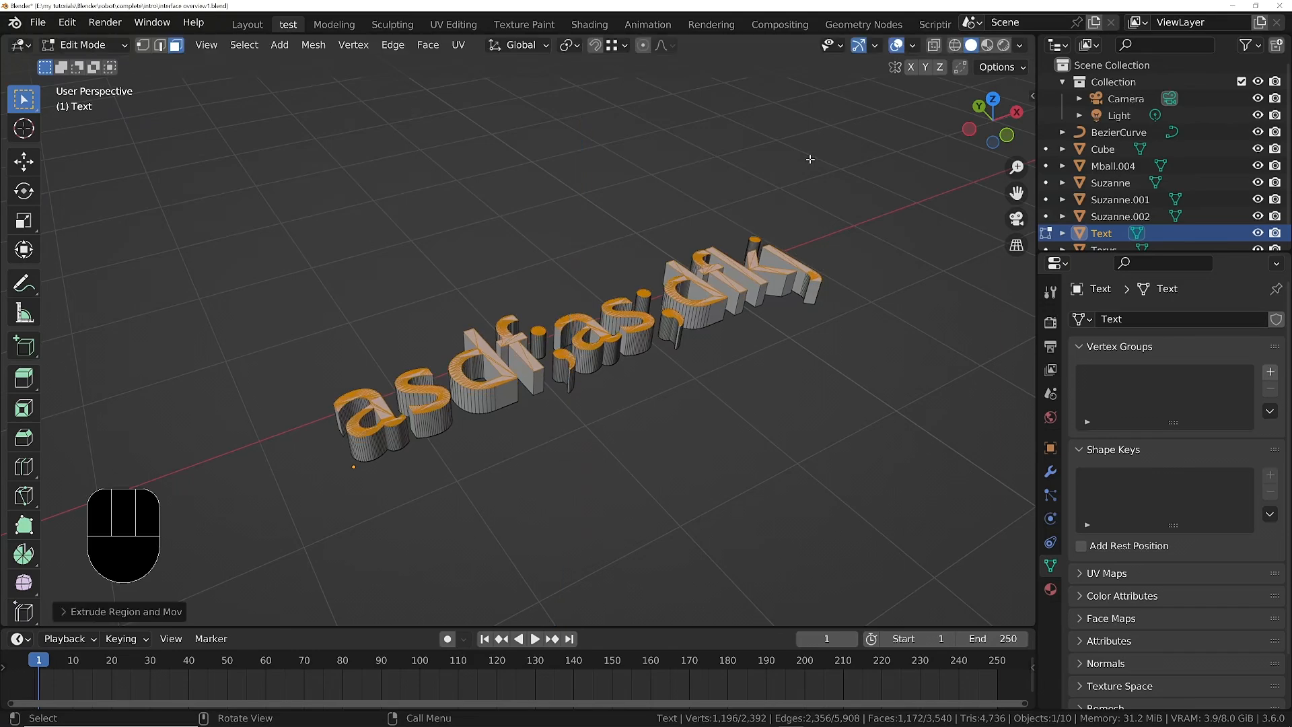
{"action": "middle_click_drag", "start_coordinate": [810, 159], "coordinate": [729, 238]}
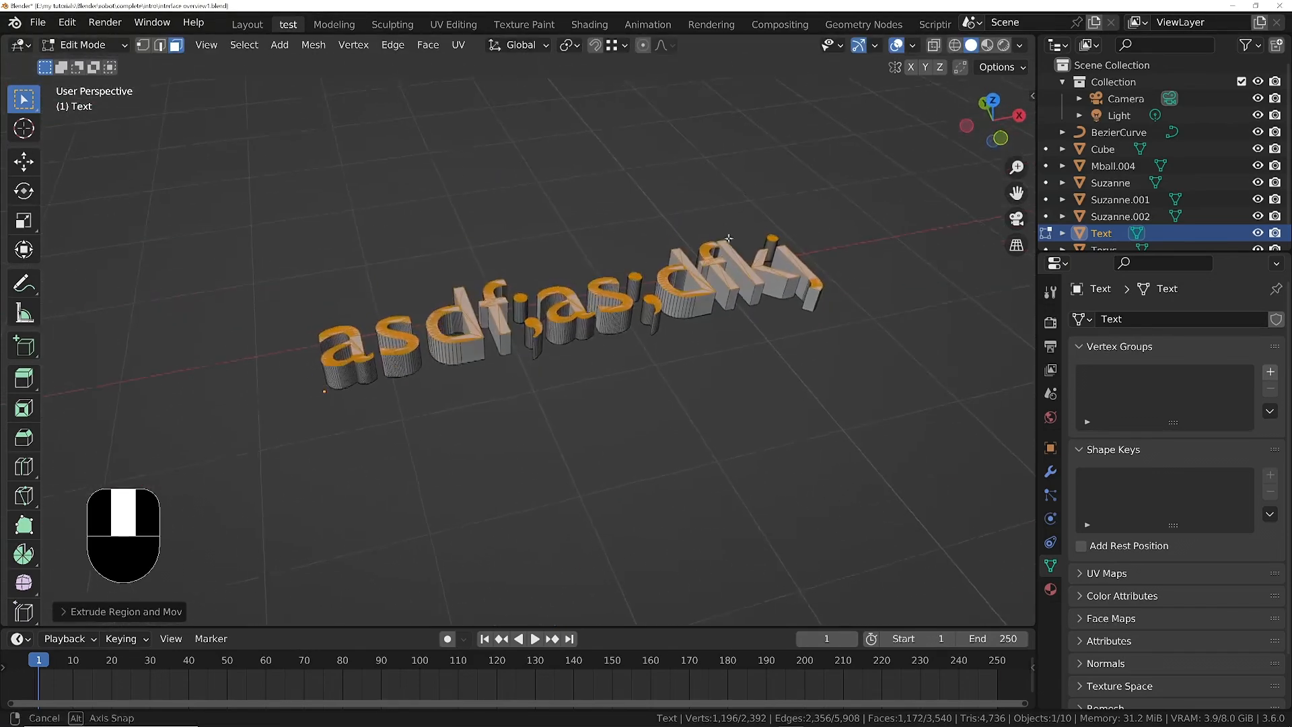
{"action": "key", "text": "Tab"}
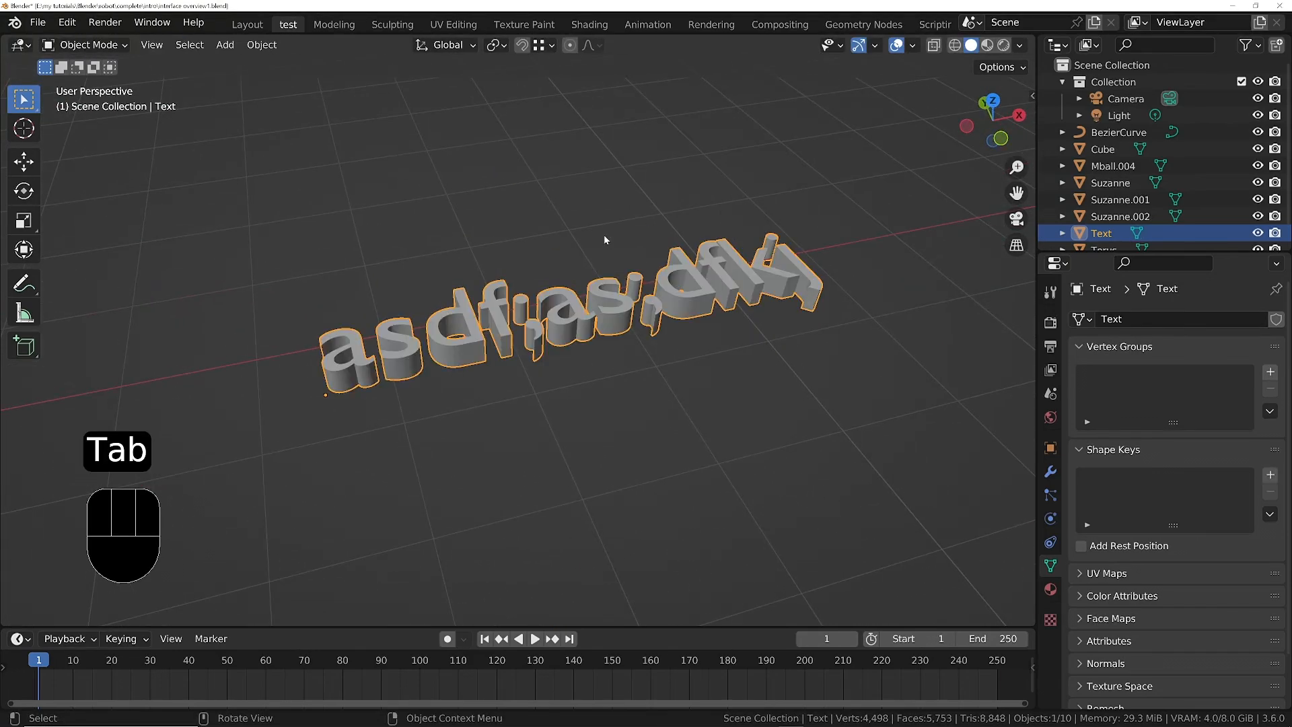
Examine the remaining object types that can be added, including Lattice, Empty, Image, Speaker, Force Field and Collection Instance
{"action": "middle_click_drag", "start_coordinate": [604, 235], "coordinate": [604, 301], "text": "ctrl"}
{"action": "key", "text": "shift+a"}
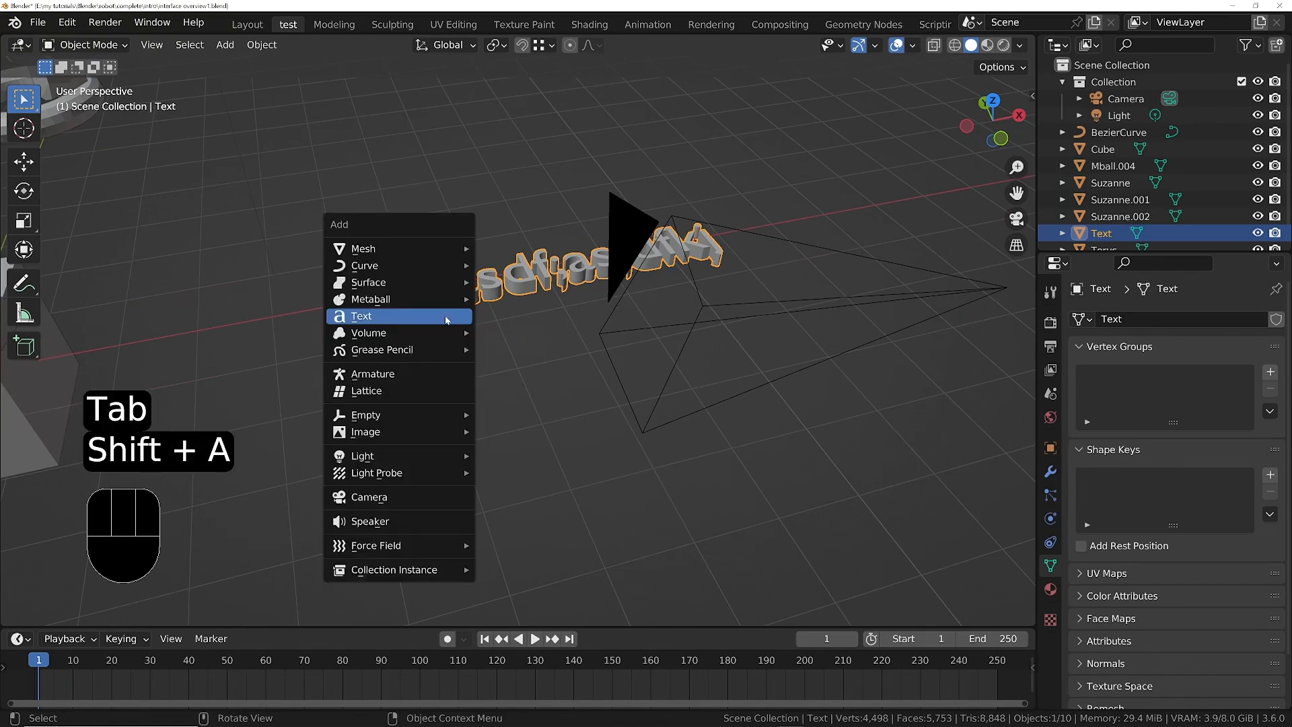
{"action": "mouse_move", "coordinate": [413, 340]}
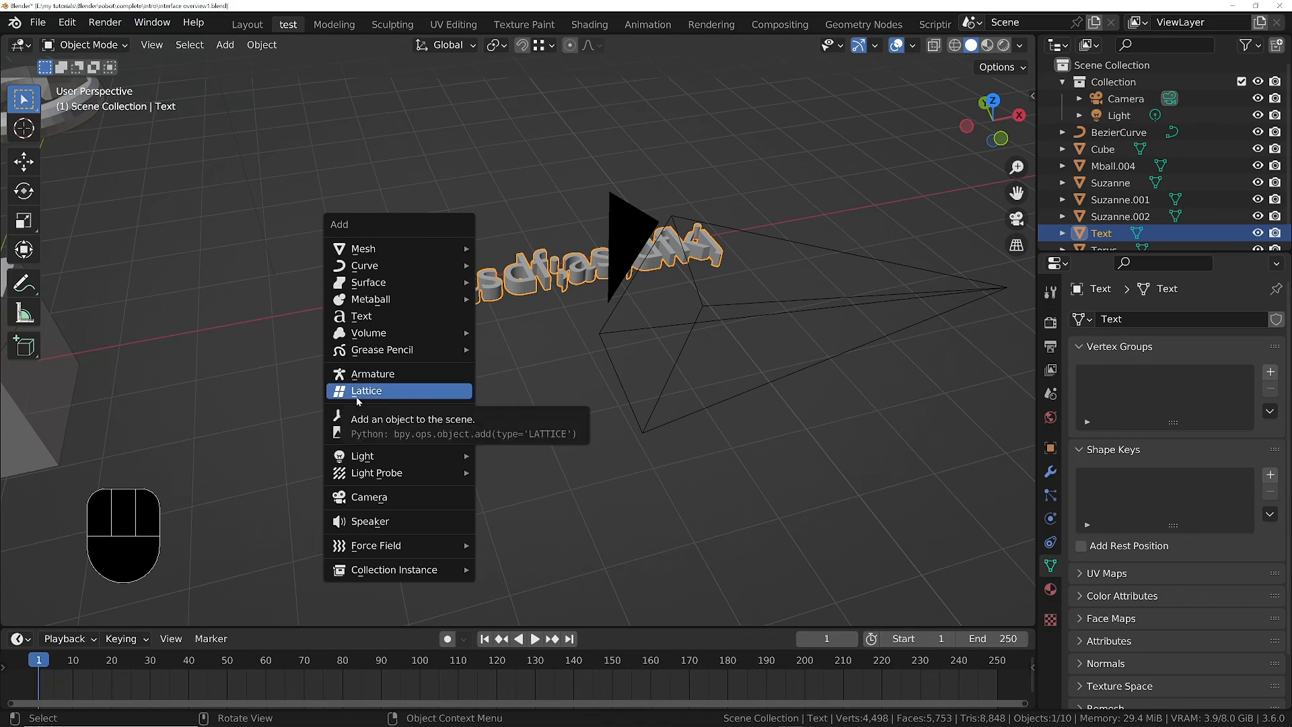
{"action": "mouse_move", "coordinate": [382, 421]}
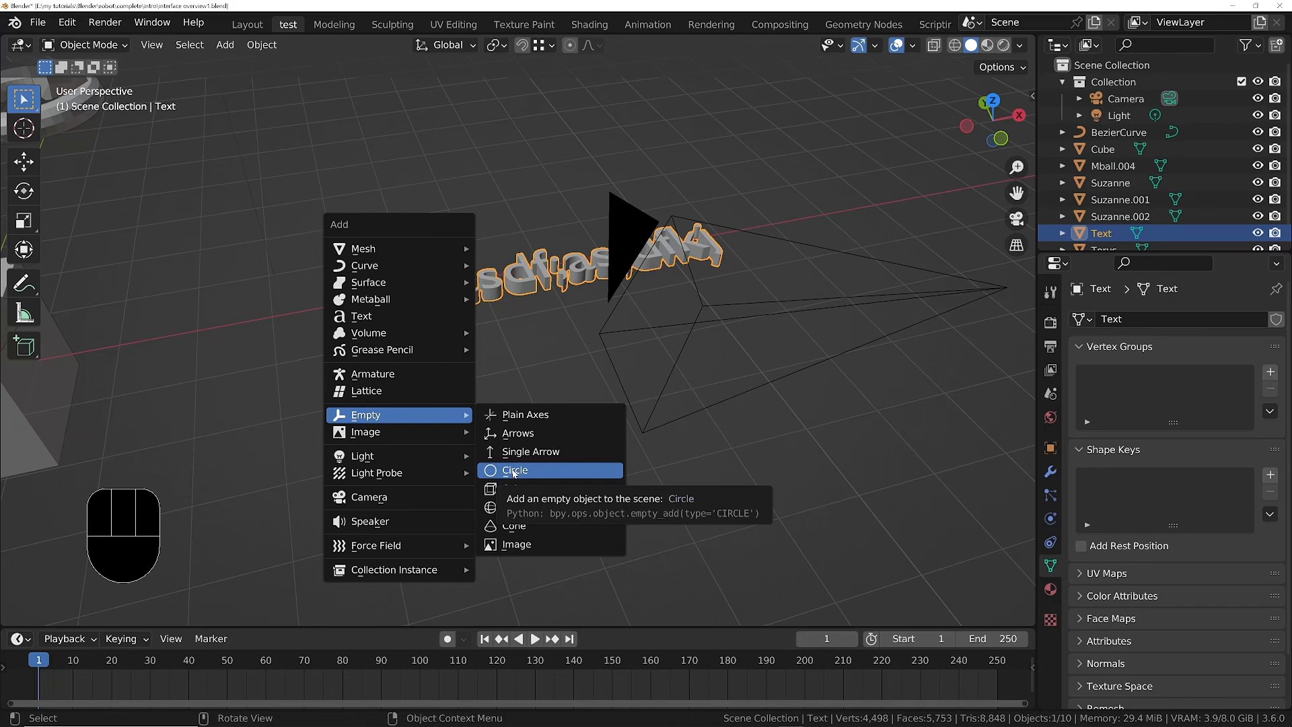
{"action": "mouse_move", "coordinate": [434, 434]}
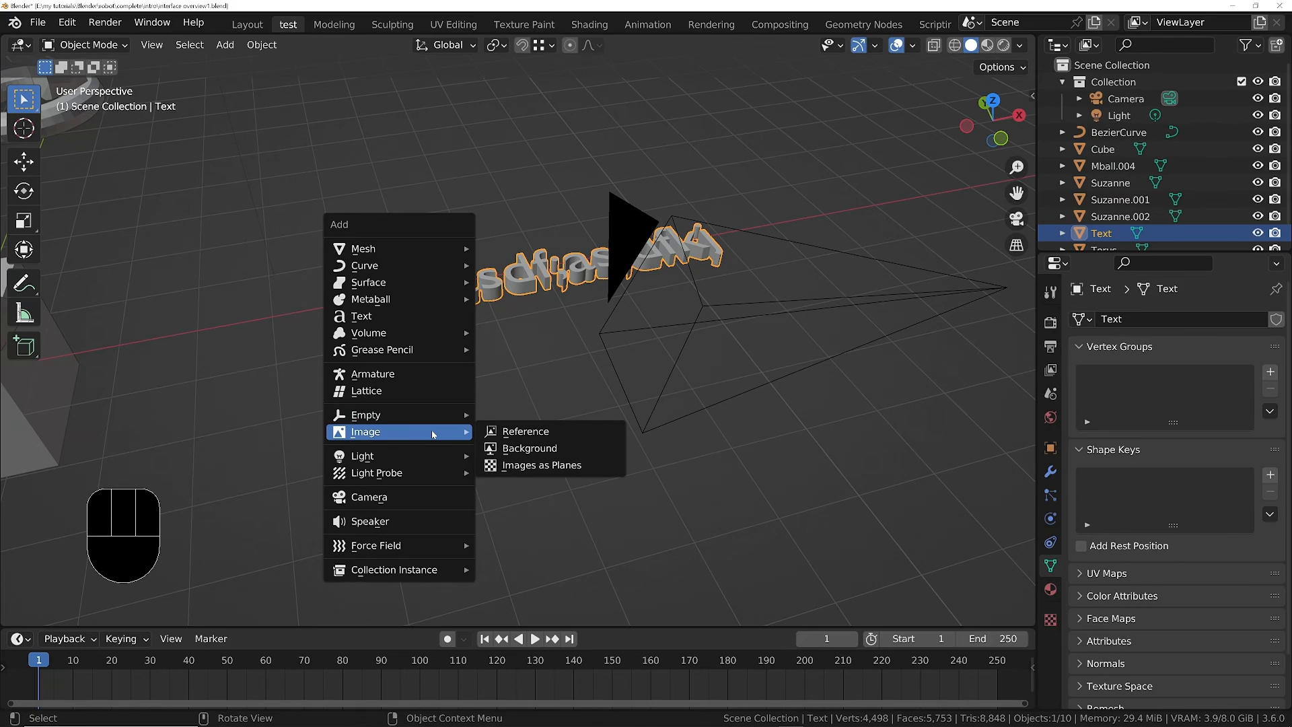
{"action": "mouse_move", "coordinate": [425, 464]}
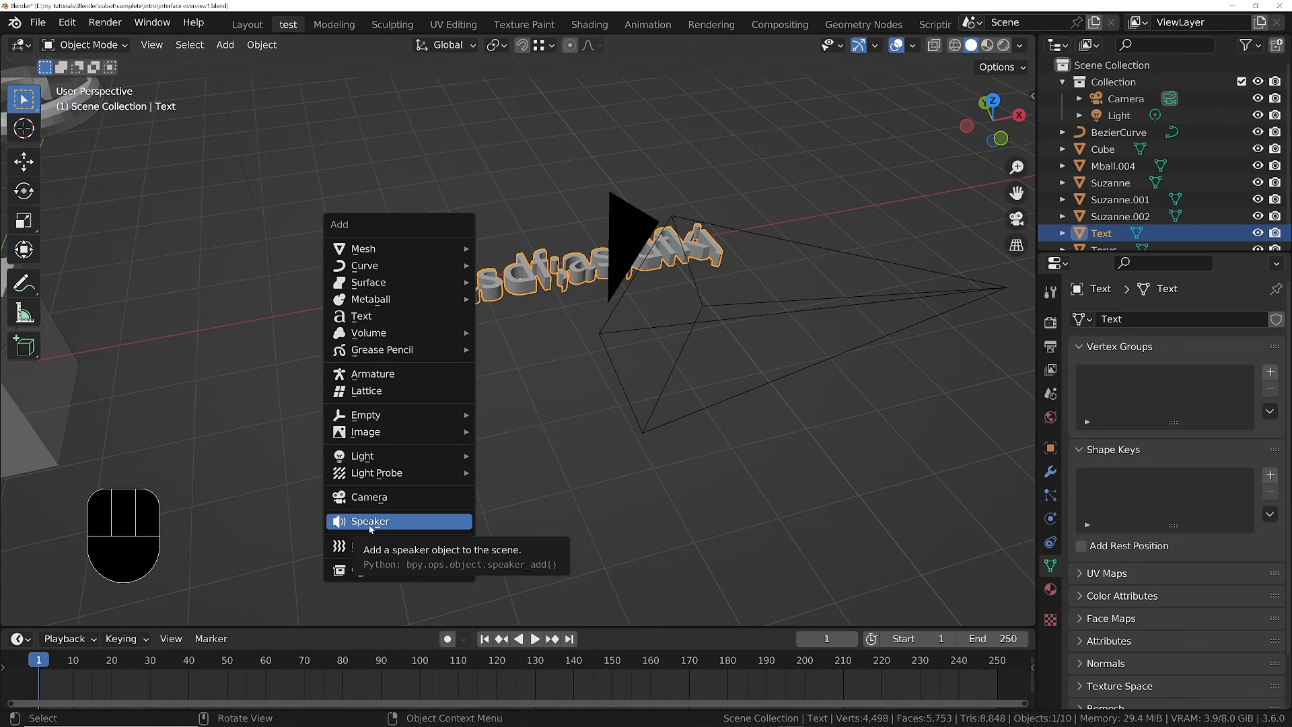
{"action": "mouse_move", "coordinate": [393, 543]}
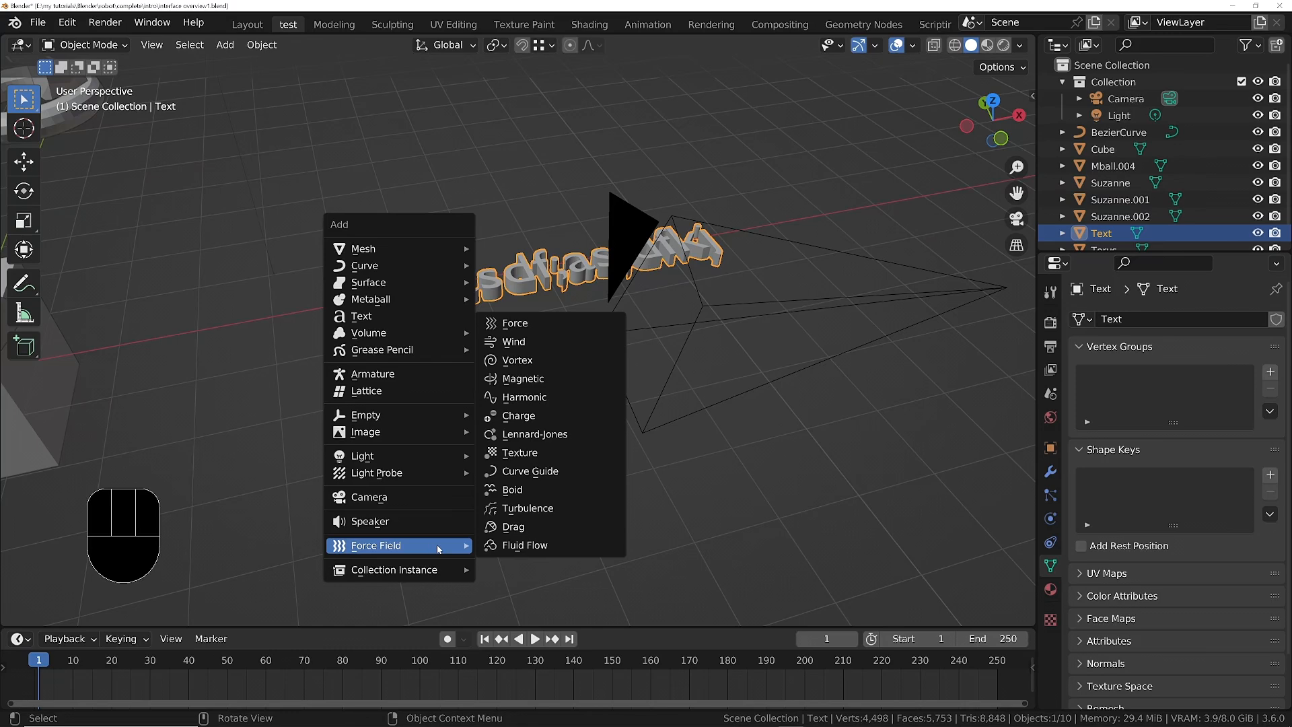
{"action": "mouse_move", "coordinate": [372, 577]}
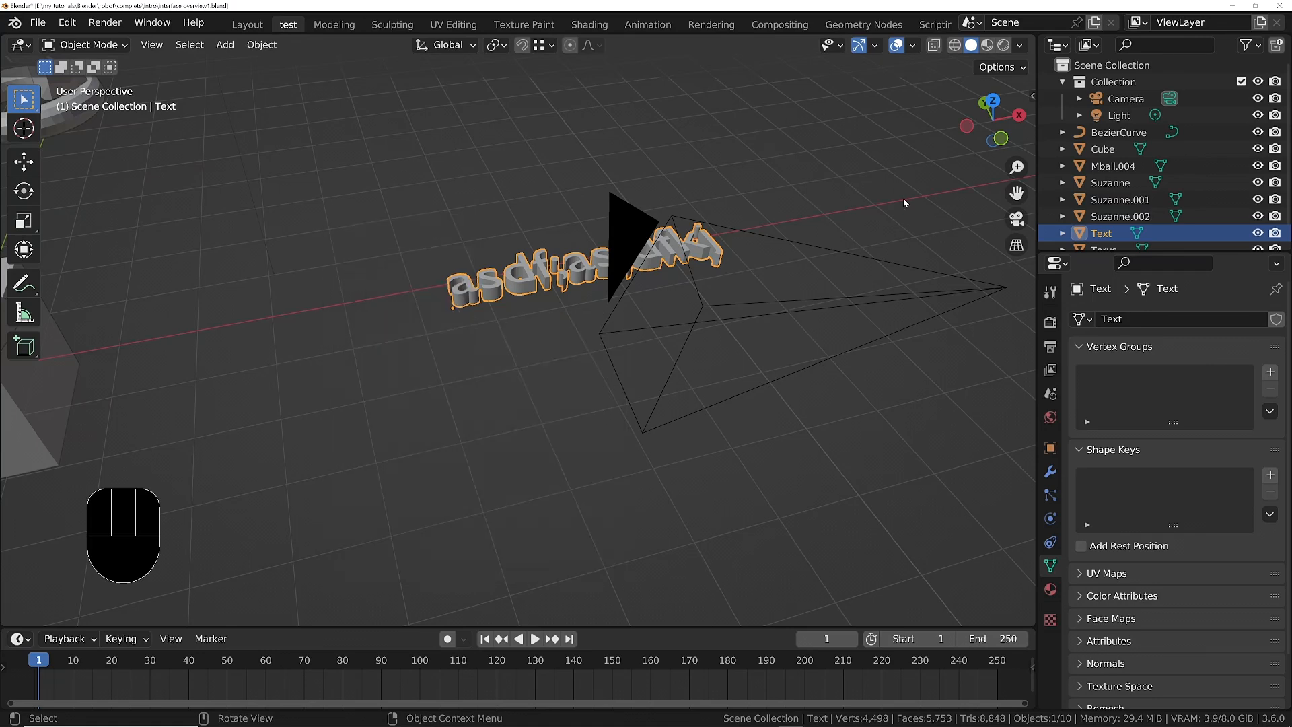
Move the cube, the Suzanne.001 monkey head and the torus into a new collection named "test"
{"action": "middle_click_drag", "start_coordinate": [583, 281], "coordinate": [597, 341]}
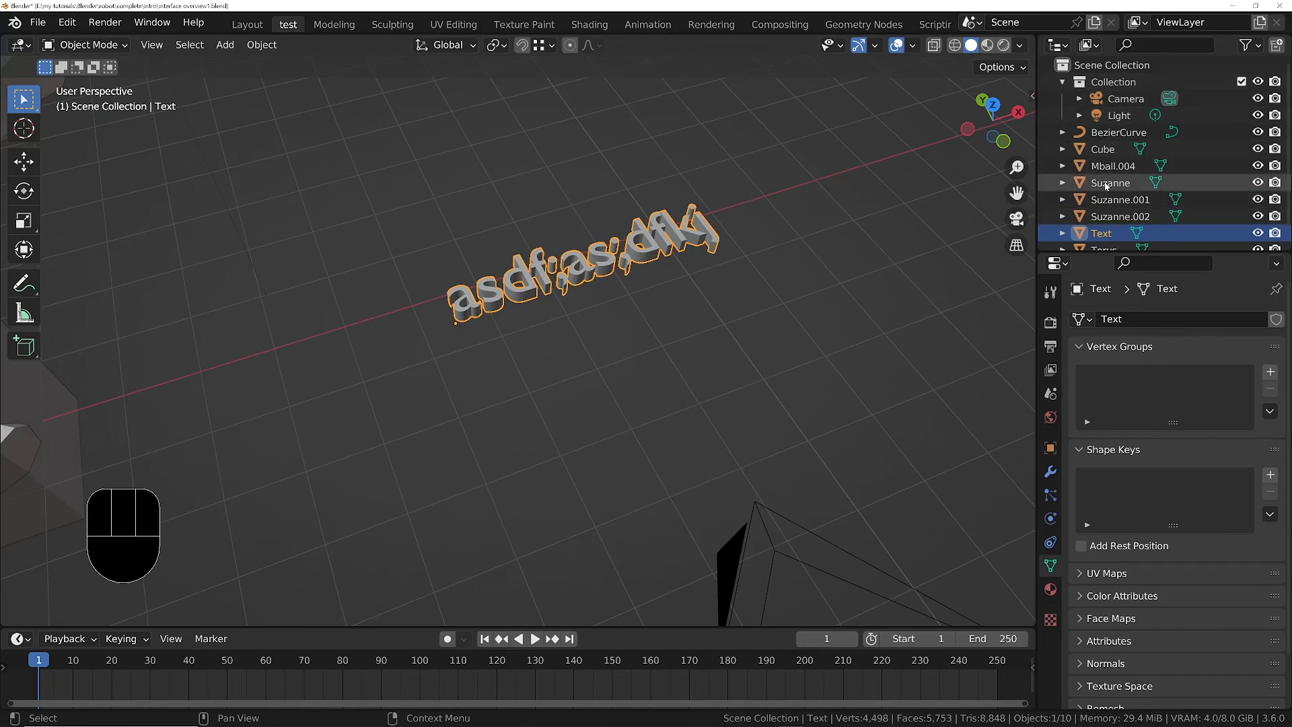
{"action": "middle_click_drag", "start_coordinate": [640, 235], "coordinate": [580, 207]}
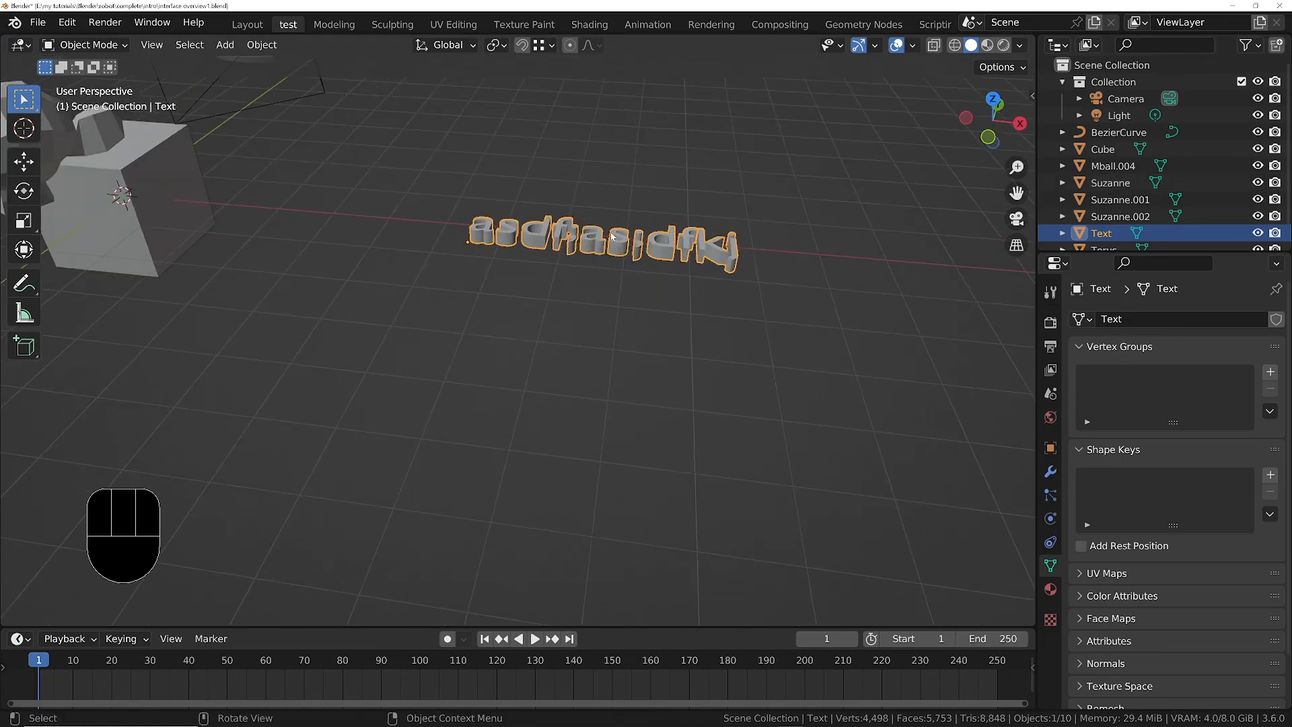
{"action": "scroll", "coordinate": [580, 207], "scroll_direction": "down", "scroll_amount": 4}
{"action": "middle_click_drag", "start_coordinate": [357, 149], "coordinate": [673, 222], "text": "shift"}
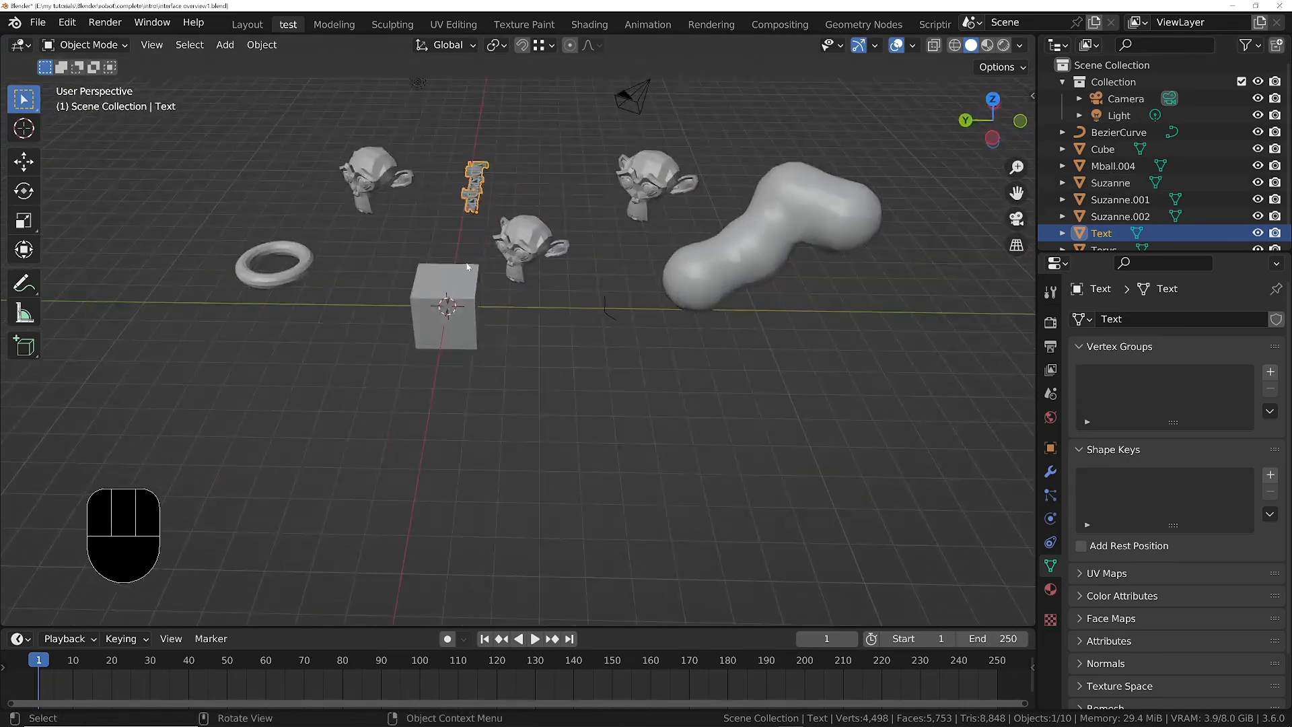
{"action": "left_click", "coordinate": [444, 306]}
{"action": "left_click", "coordinate": [378, 177], "text": "shift"}
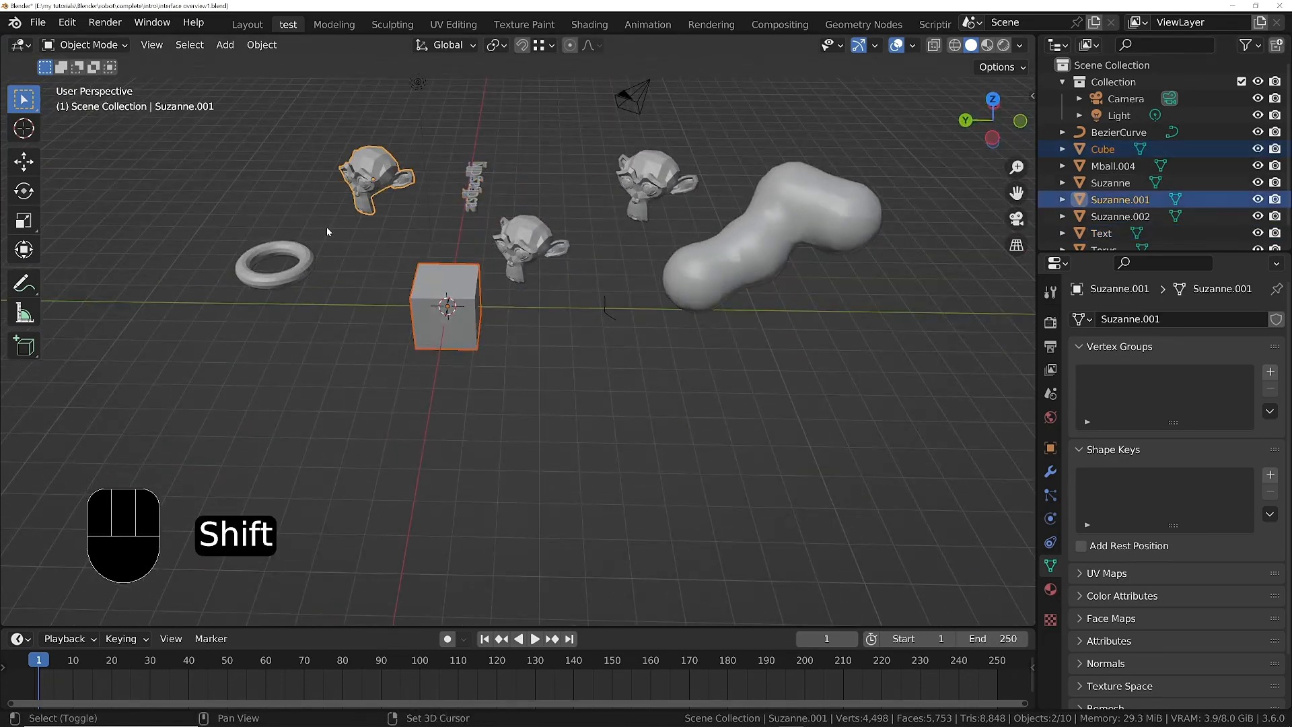
{"action": "left_click", "coordinate": [274, 282], "text": "shift"}
{"action": "middle_click_drag", "start_coordinate": [408, 224], "coordinate": [539, 299], "text": "shift"}
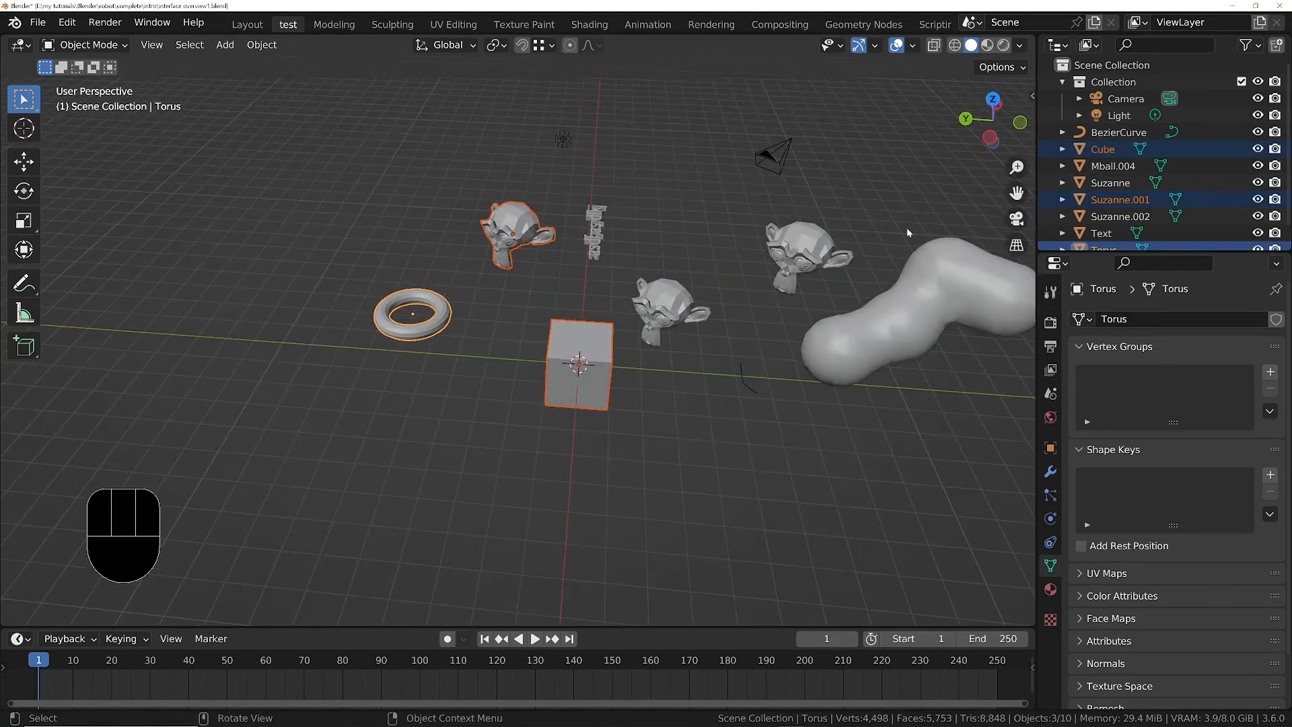
{"action": "key", "text": "m"}
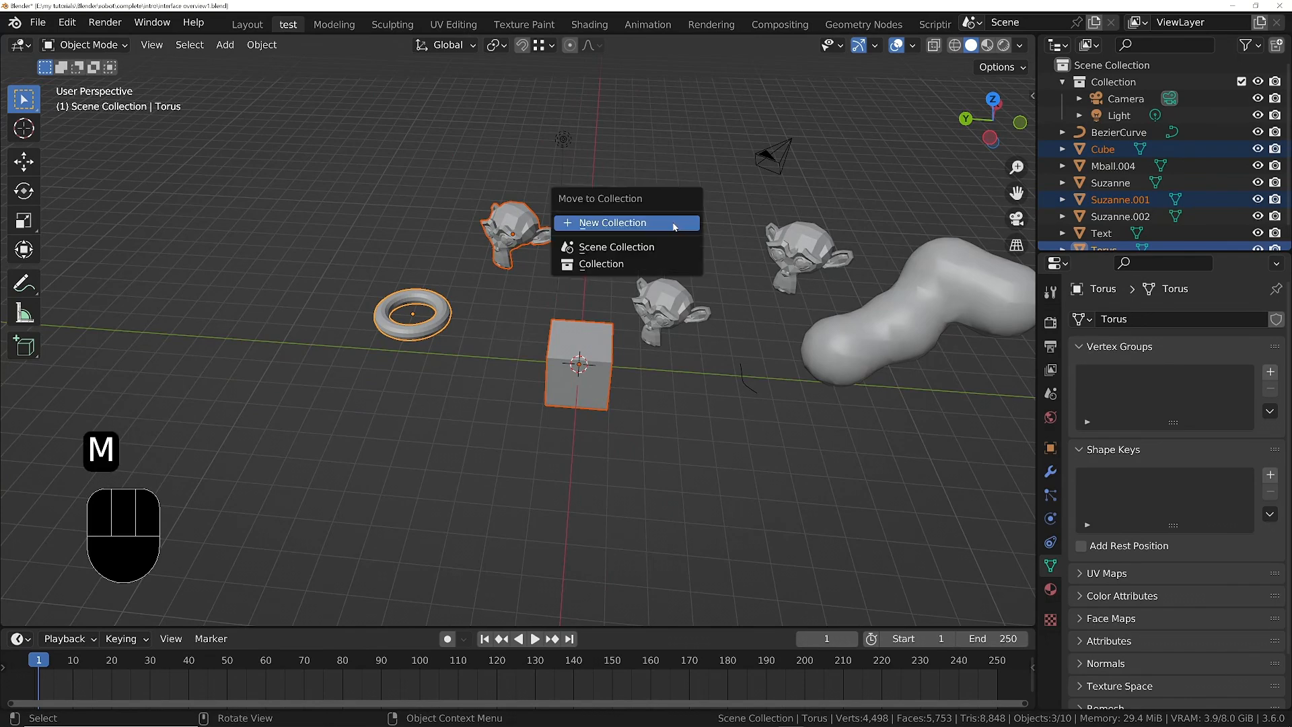
{"action": "left_click", "coordinate": [656, 223]}
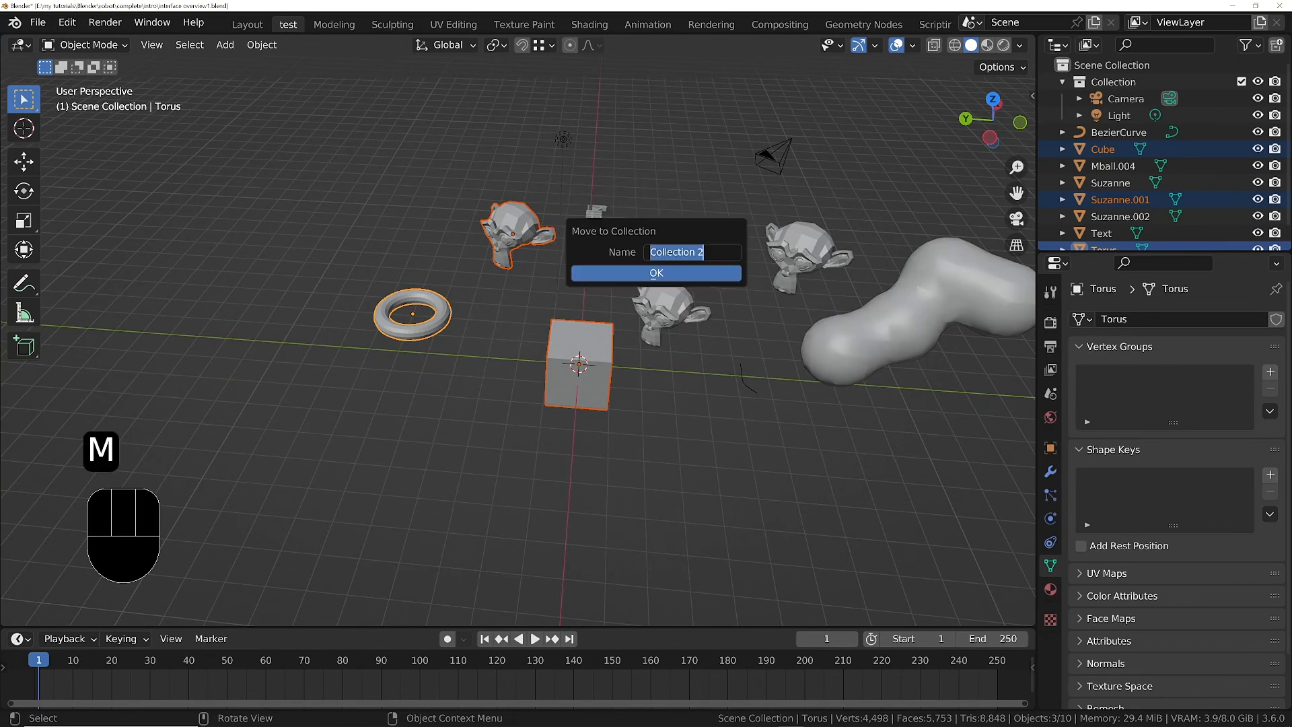
{"action": "type", "text": "test"}
{"action": "key", "text": "Return"}
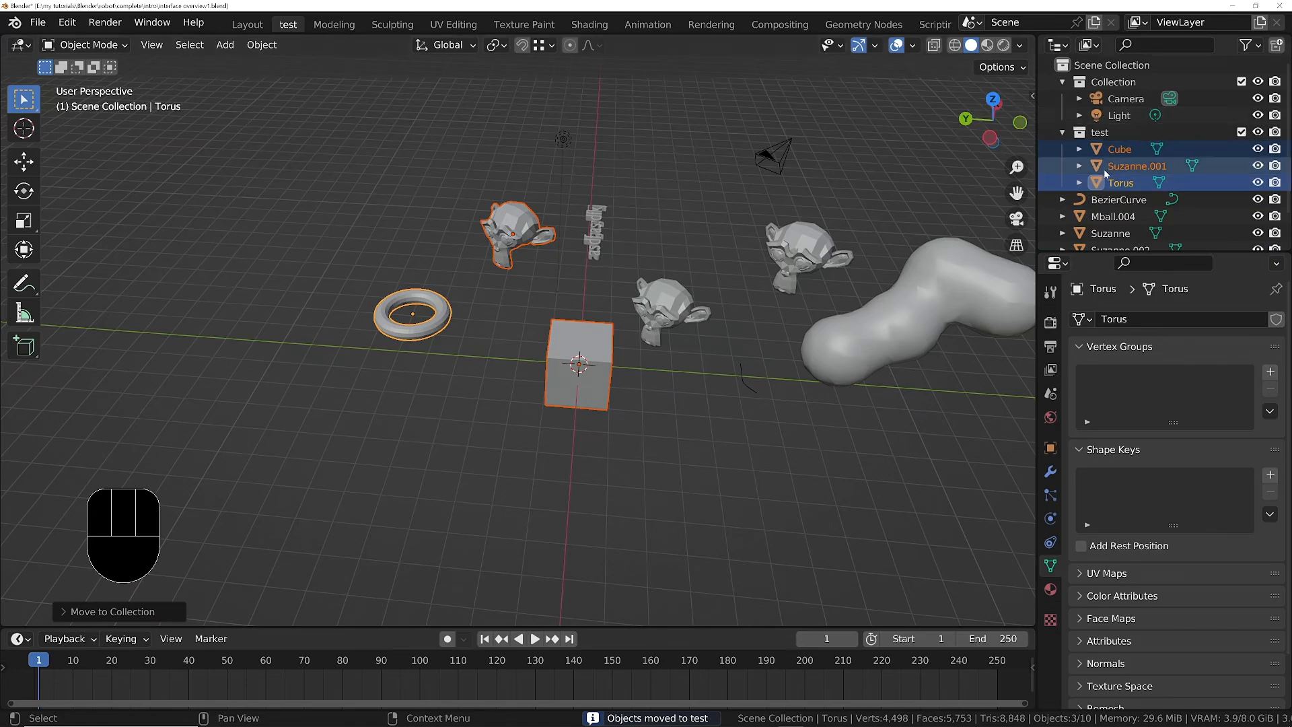
Add a collection instance of "test" and place it on the empty floor in front of the converted metaball mesh
{"action": "middle_click_drag", "start_coordinate": [529, 346], "coordinate": [492, 349]}
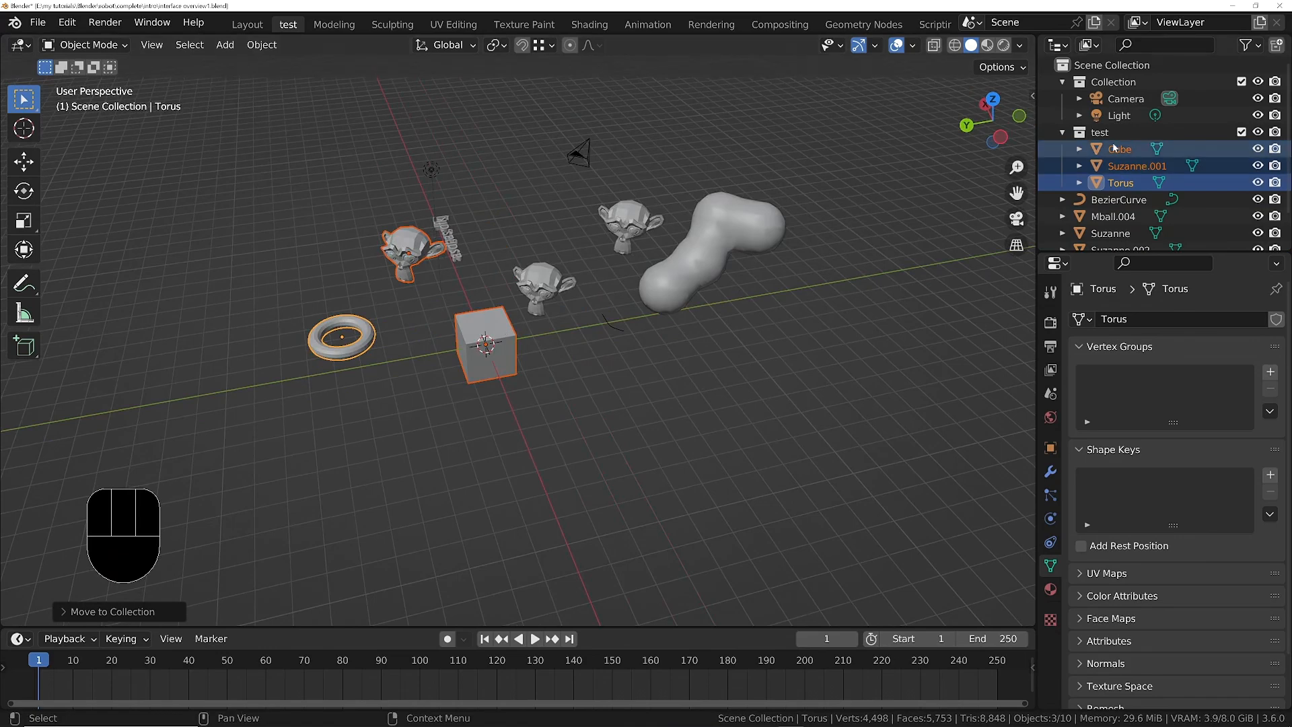
{"action": "left_click", "coordinate": [576, 373]}
{"action": "key", "text": "shift+a"}
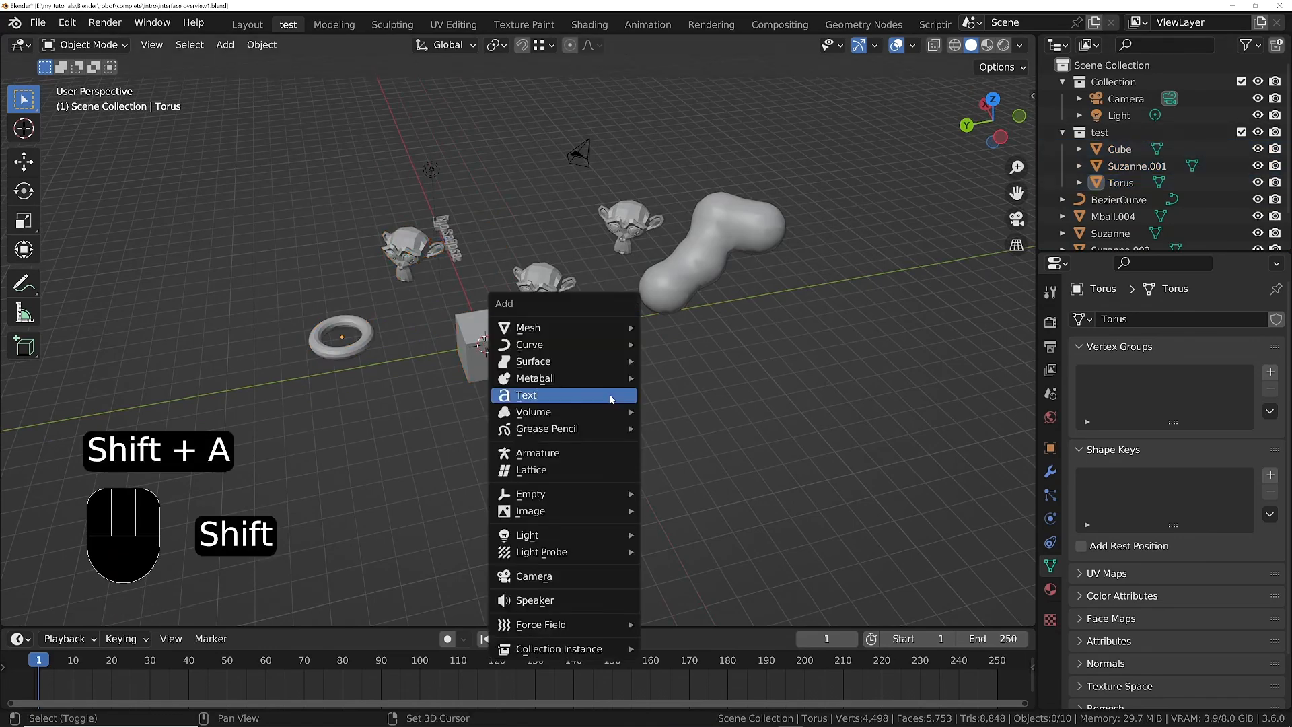
{"action": "mouse_move", "coordinate": [586, 650]}
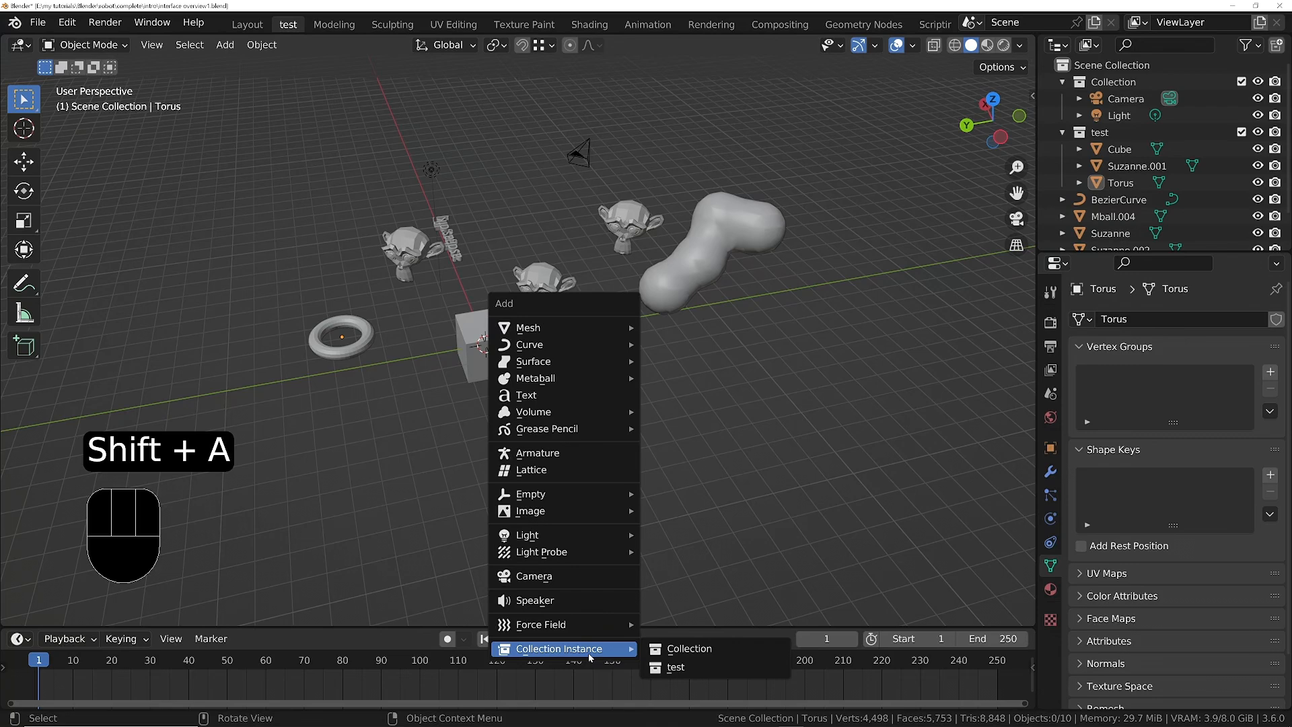
{"action": "left_click", "coordinate": [681, 668]}
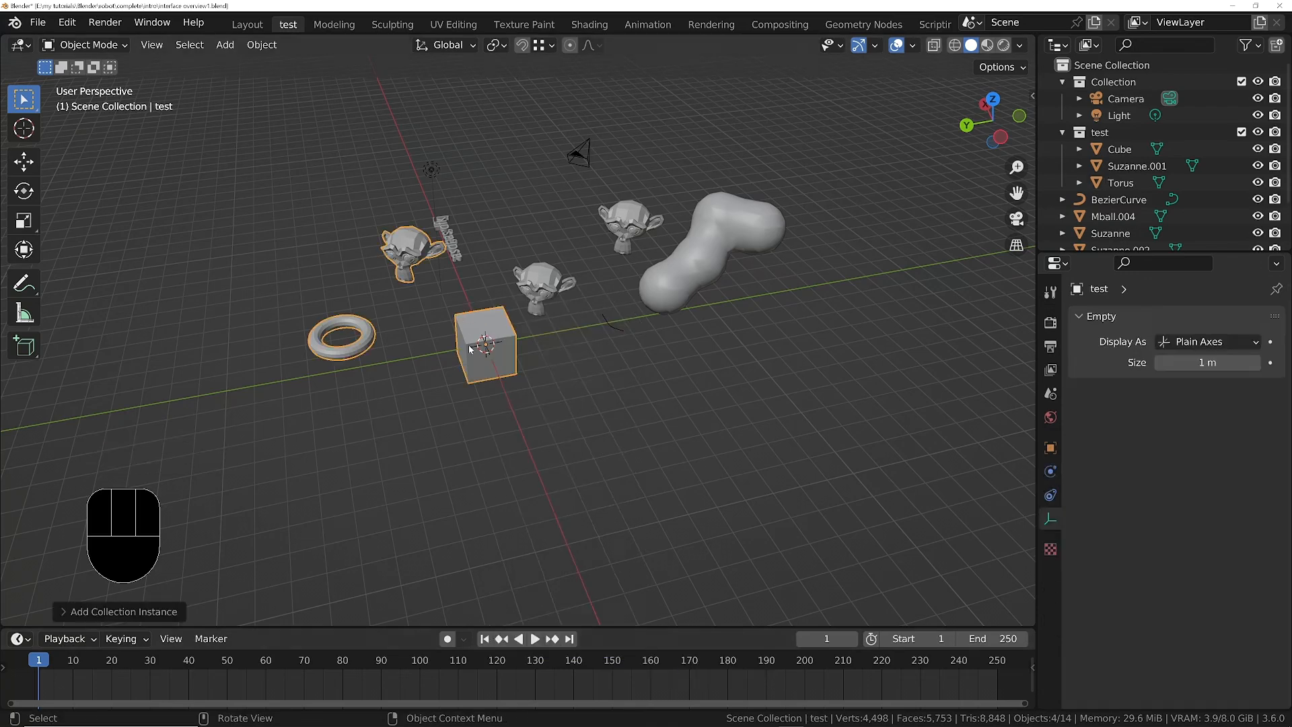
{"action": "key", "text": "g"}
{"action": "left_click", "coordinate": [822, 408]}
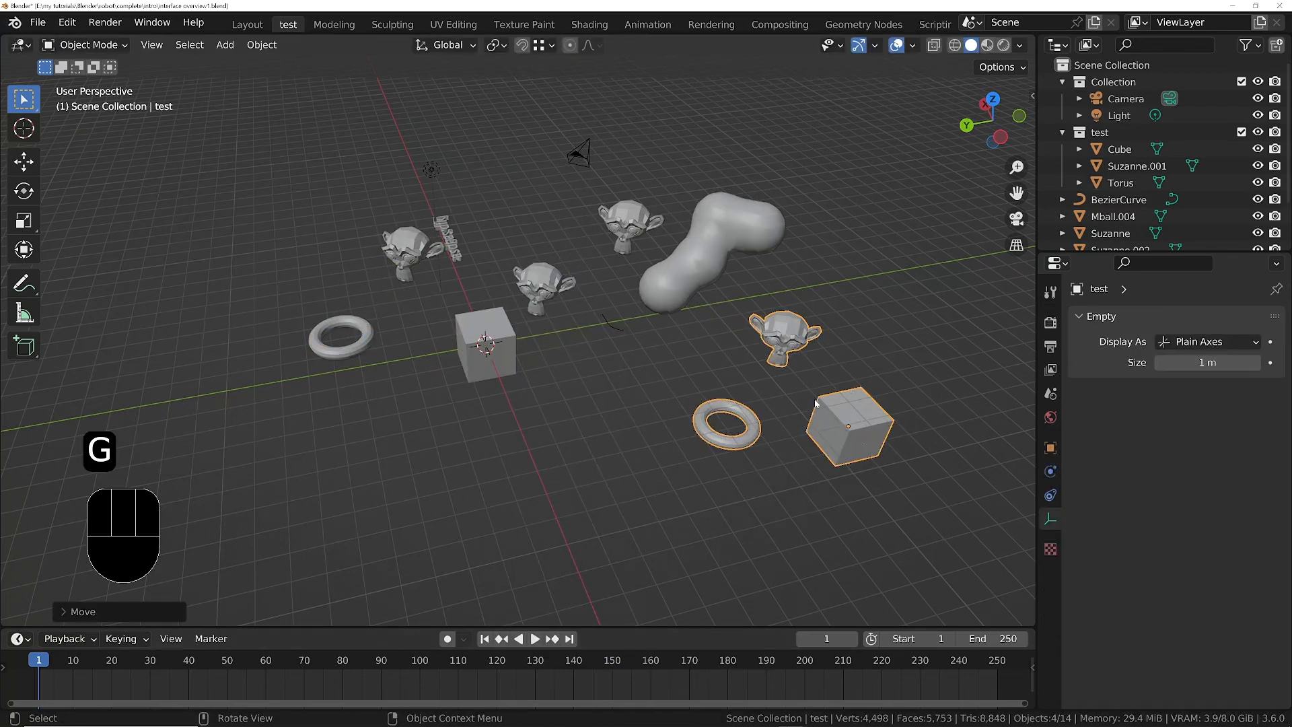
{"action": "middle_click_drag", "start_coordinate": [821, 408], "coordinate": [851, 351]}
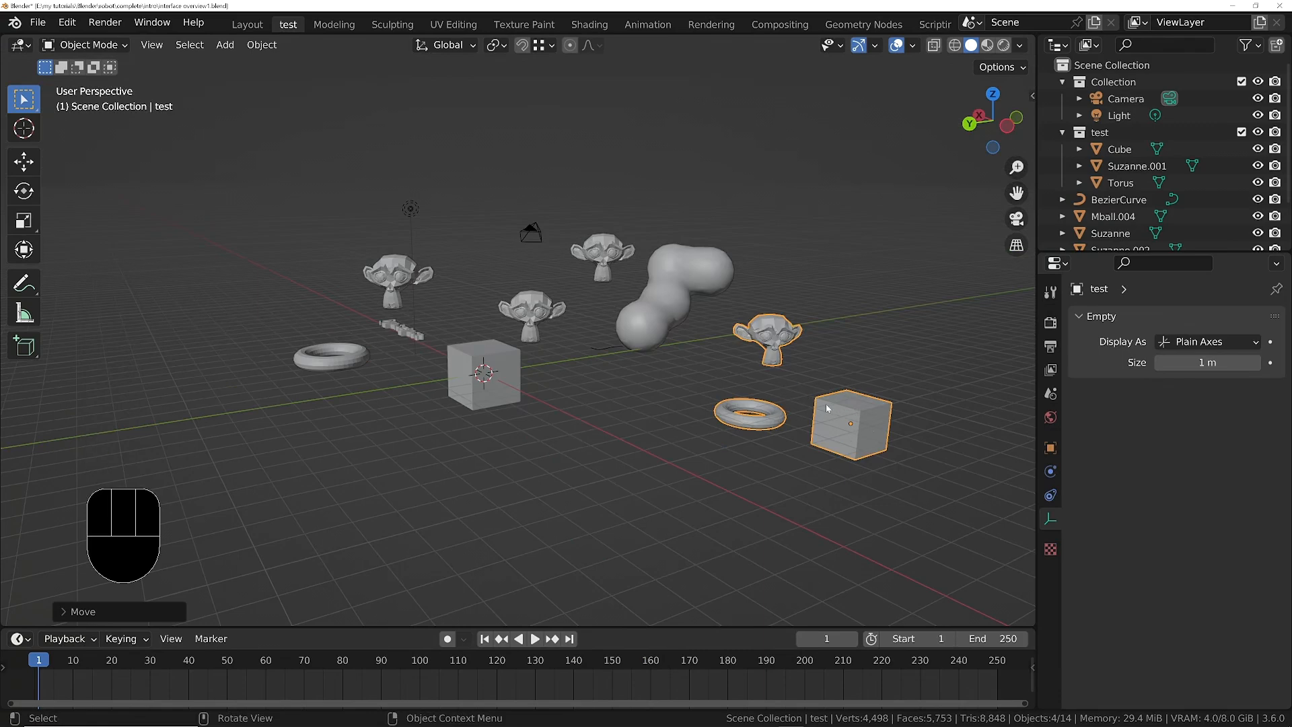
Expand the "test" instance in the Outliner and inspect the collection nested under it
{"action": "middle_click_drag", "start_coordinate": [746, 346], "coordinate": [774, 330]}
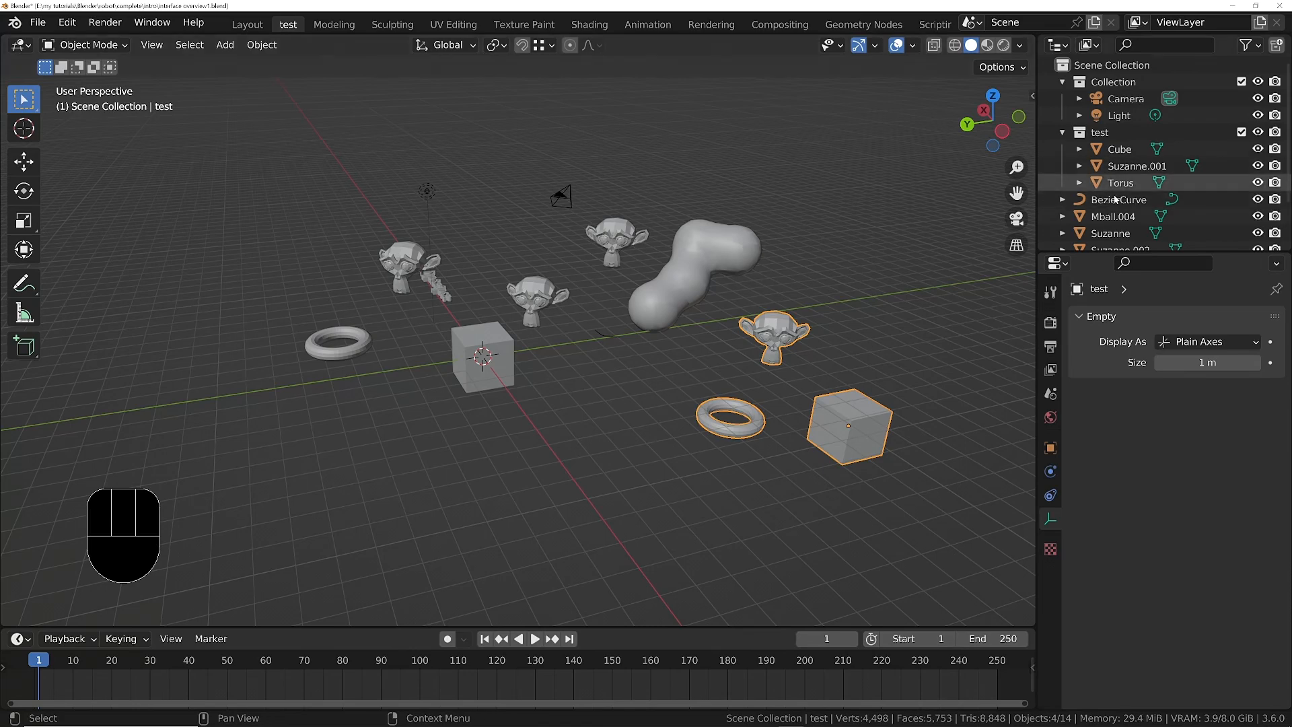
{"action": "scroll", "coordinate": [1136, 113], "scroll_direction": "down", "scroll_amount": 3}
{"action": "left_click", "coordinate": [1063, 217]}
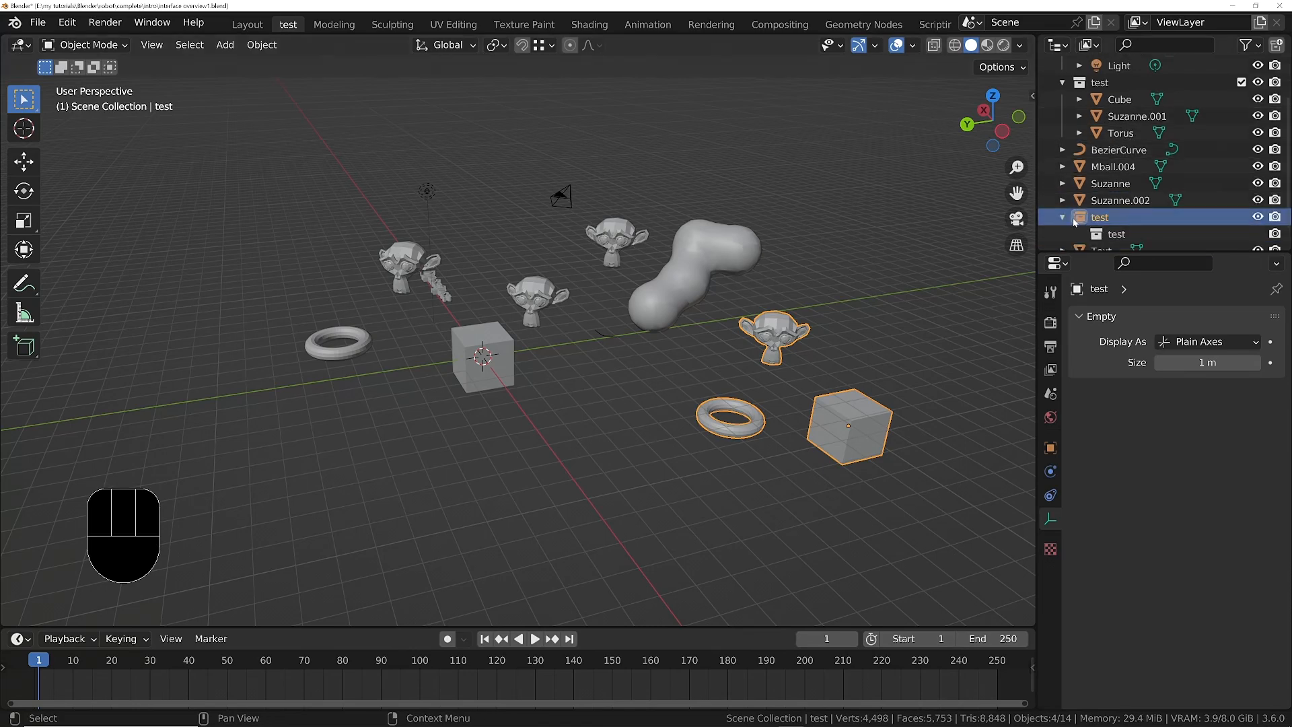
{"action": "left_click", "coordinate": [1117, 234]}
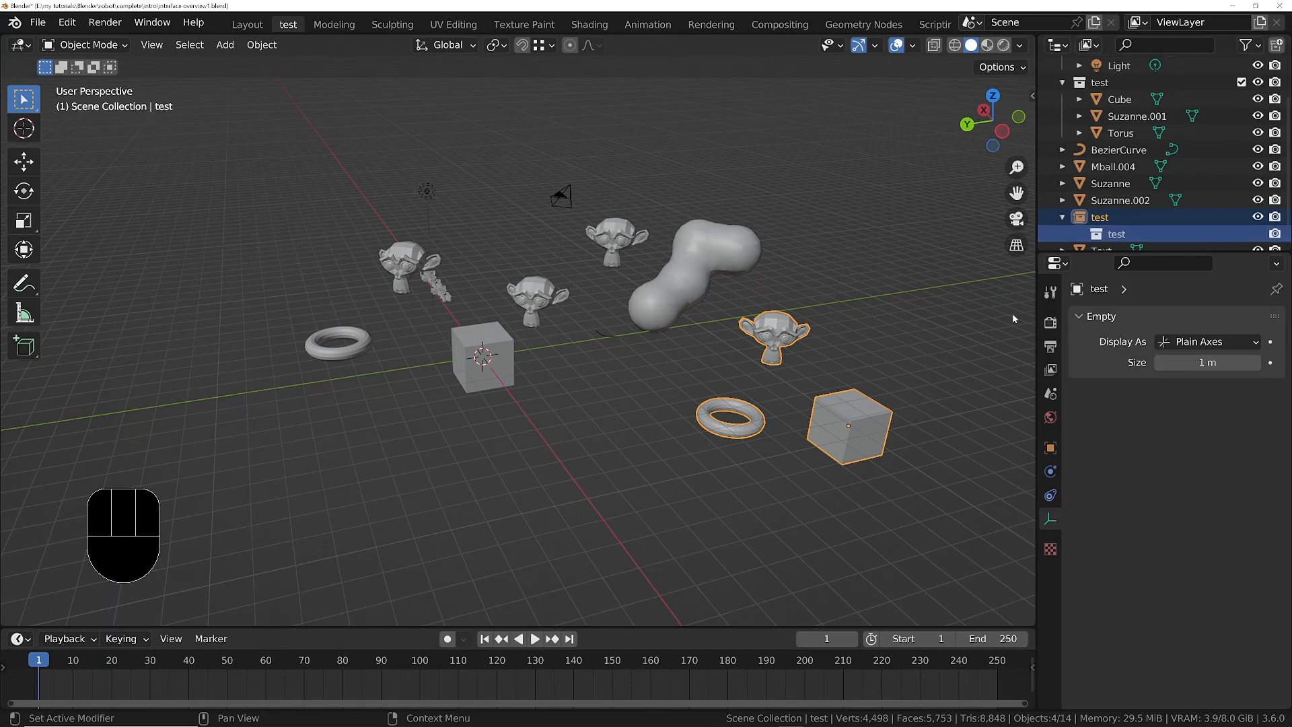
{"action": "mouse_move", "coordinate": [808, 411]}
{"action": "middle_mouse_down"}
{"action": "mouse_move", "coordinate": [774, 412]}
{"action": "mouse_move", "coordinate": [835, 413]}
{"action": "mouse_move", "coordinate": [784, 412]}
{"action": "middle_mouse_up"}
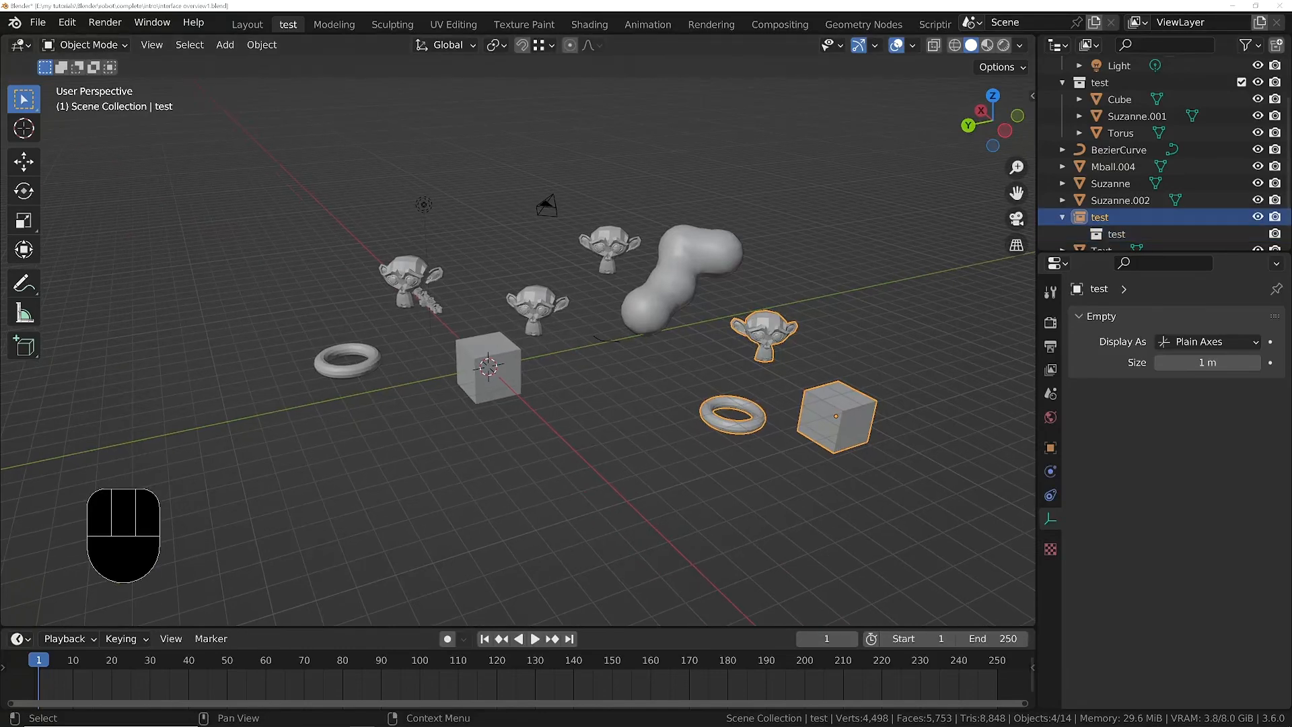